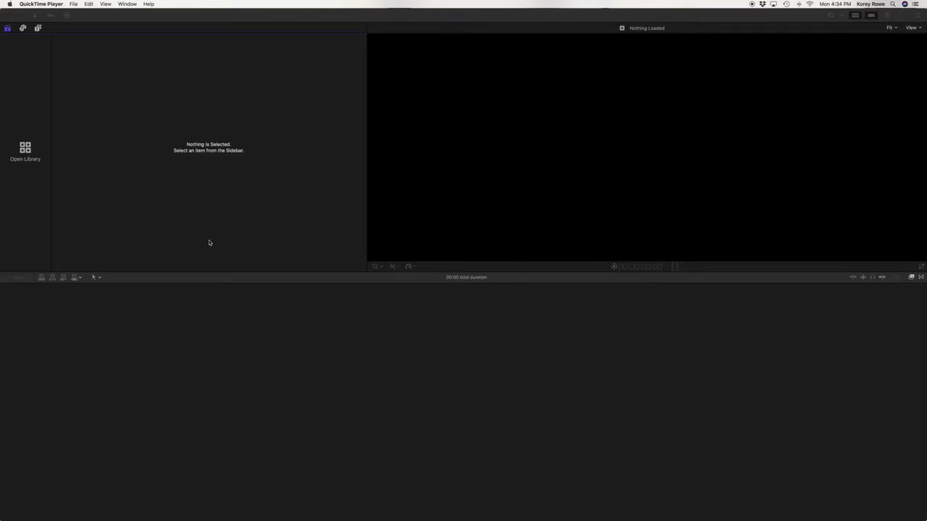
Step: Switch from Final Cut Pro to the Finder window listing the computer's drives
{"action": "key", "text": "super+Tab"}
{"action": "key", "text": "super+Tab"}
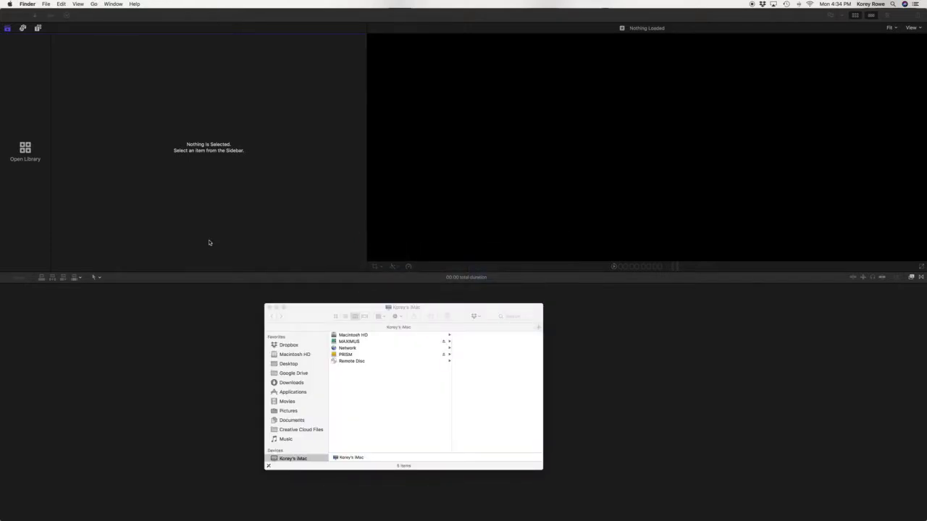
Step: Open the Computer Transfer folder inside Dropbox
{"action": "left_click", "coordinate": [294, 346]}
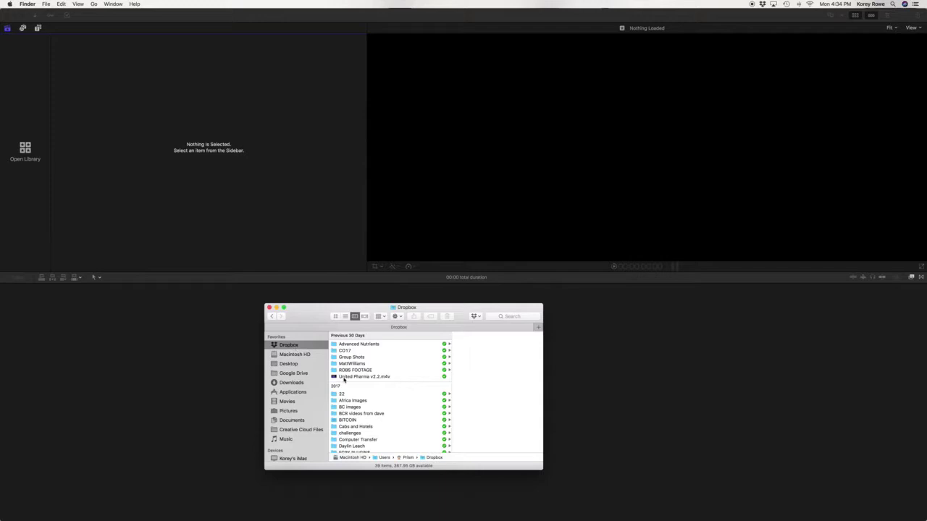
{"action": "scroll", "coordinate": [346, 384], "scroll_direction": "down", "scroll_amount": 5}
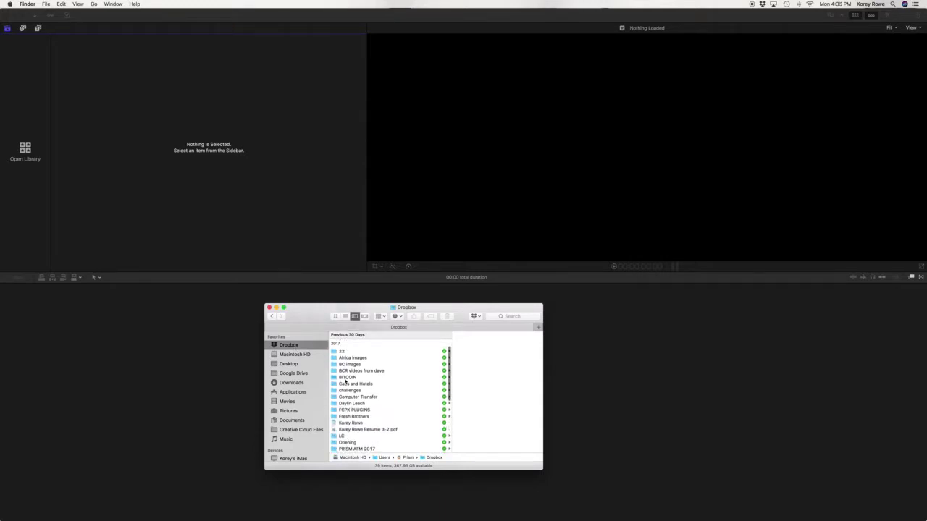
{"action": "left_click", "coordinate": [349, 391]}
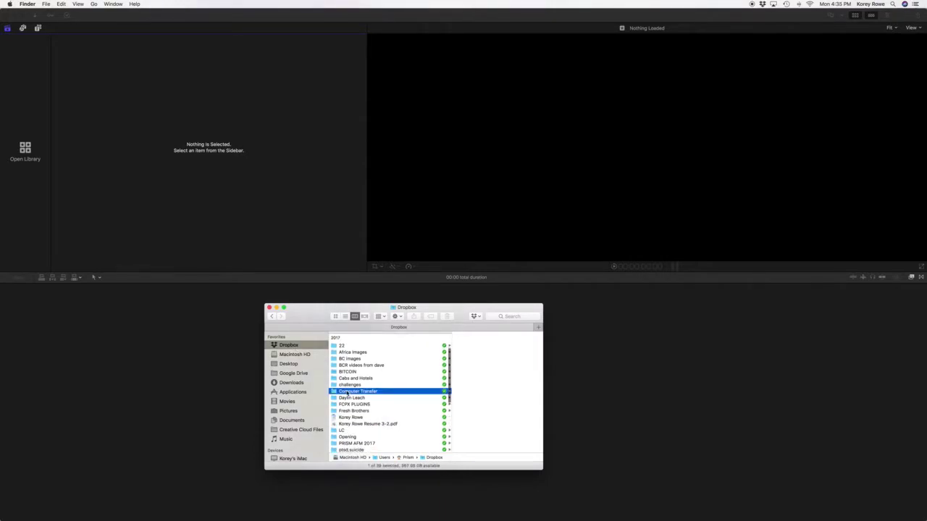
{"action": "scroll", "coordinate": [460, 384], "scroll_direction": "down", "scroll_amount": 10}
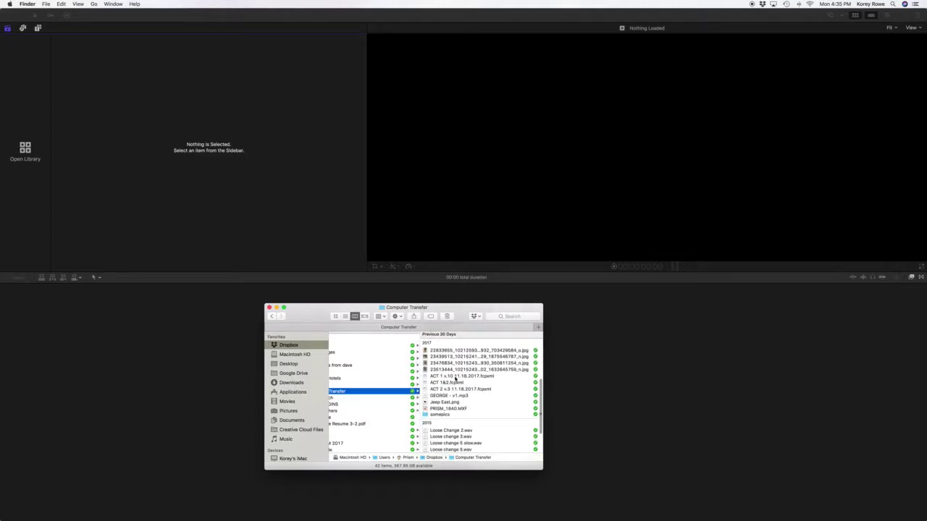
{"action": "scroll", "coordinate": [438, 378], "scroll_direction": "up", "scroll_amount": 10}
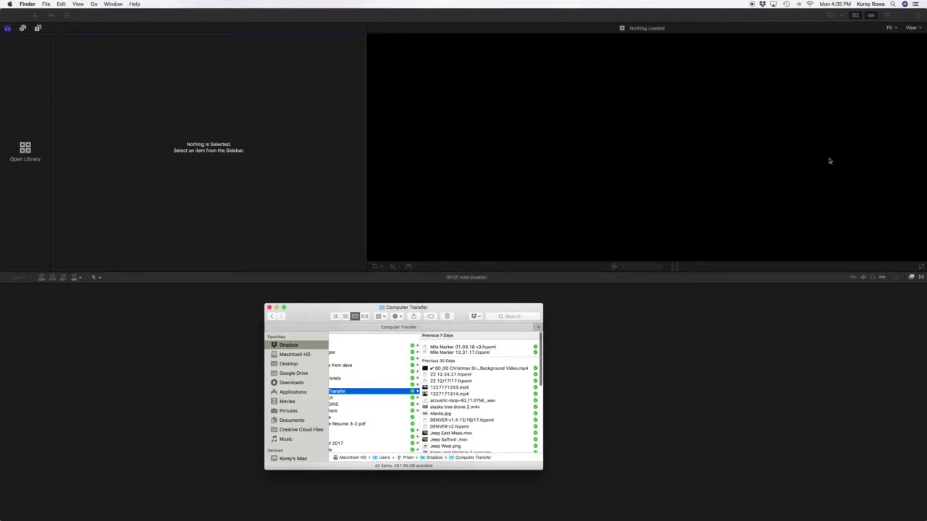
Step: Select and preview the PRISM_1840.MXF clip, attempting to drag it toward Final Cut Pro
{"action": "left_click", "coordinate": [761, 5]}
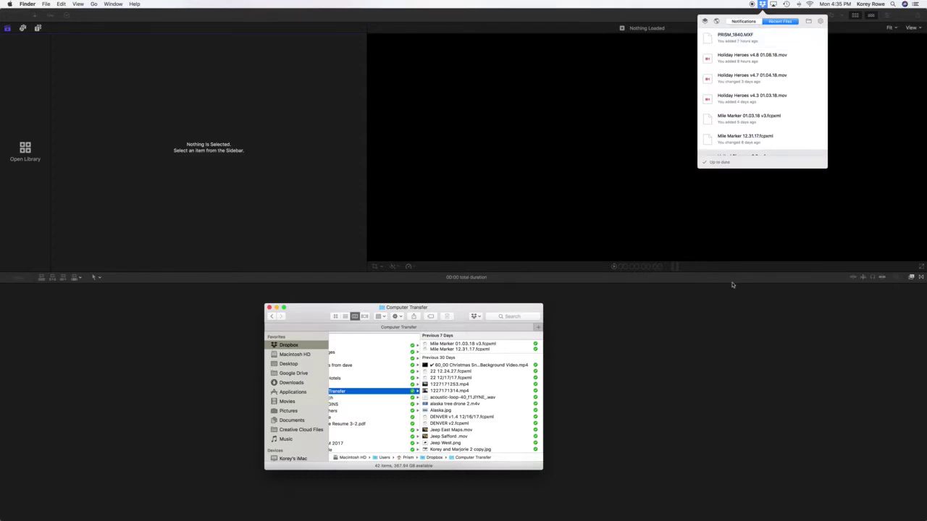
{"action": "scroll", "coordinate": [492, 399], "scroll_direction": "down", "scroll_amount": 10}
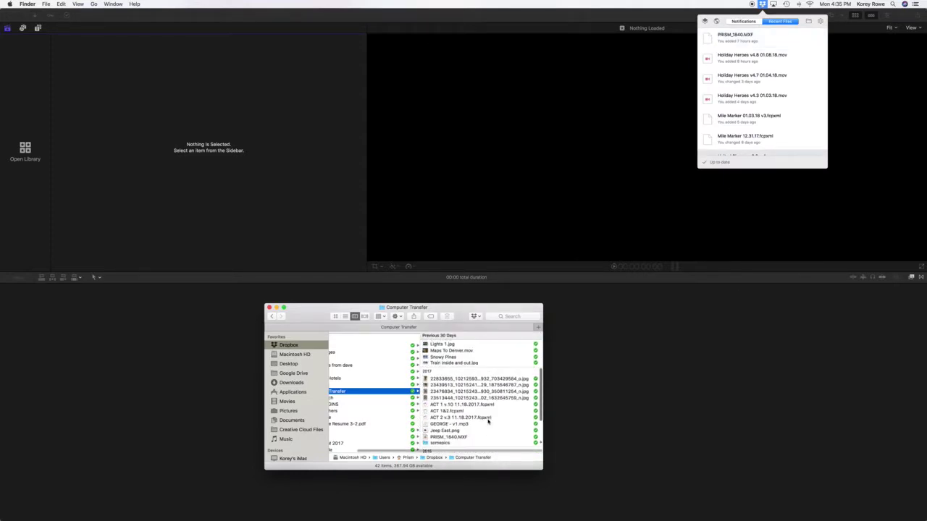
{"action": "left_click", "coordinate": [460, 420]}
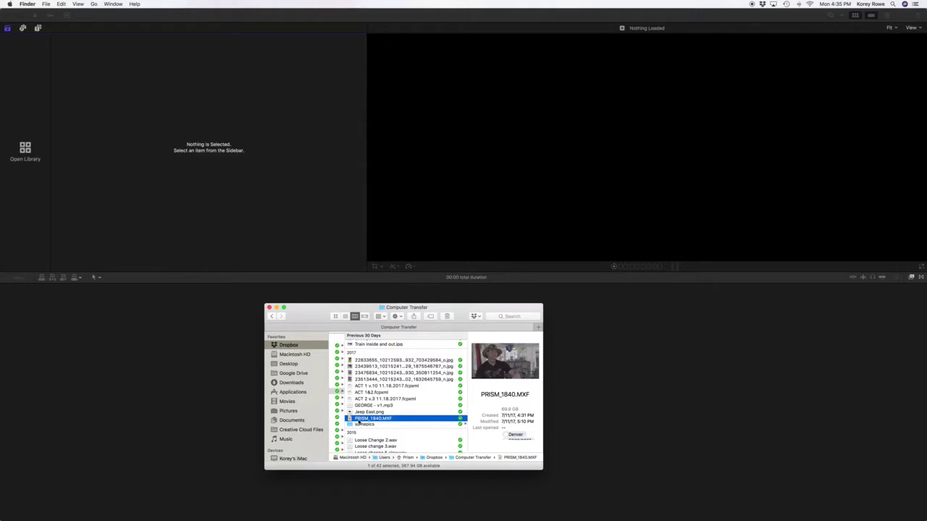
{"action": "mouse_move", "coordinate": [351, 420]}
{"action": "left_mouse_down"}
{"action": "mouse_move", "coordinate": [196, 149]}
{"action": "mouse_move", "coordinate": [184, 145]}
{"action": "mouse_move", "coordinate": [358, 422]}
{"action": "left_mouse_up"}
{"action": "key", "text": "super+Tab"}
{"action": "scroll", "coordinate": [298, 425], "scroll_direction": "down", "scroll_amount": 4}
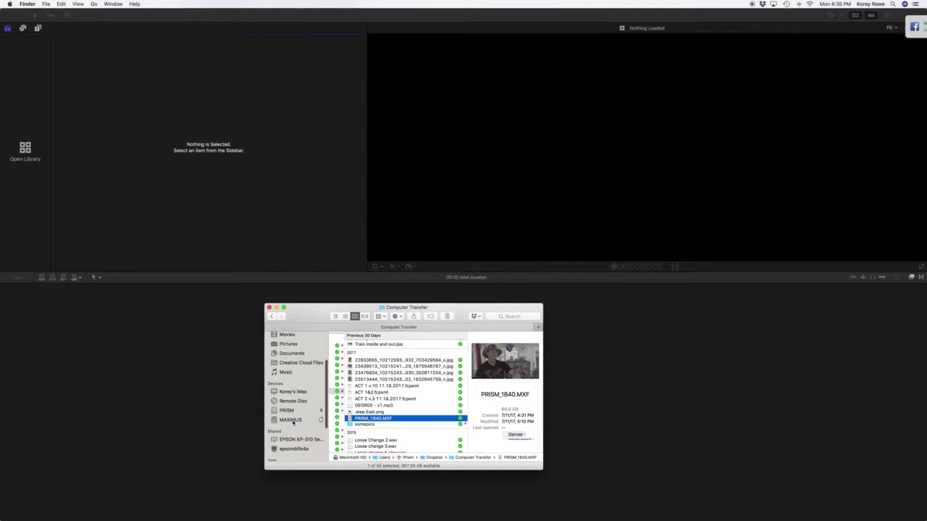
Step: Create a new folder named 'Project Example' on the PRISM drive
{"action": "left_click", "coordinate": [292, 411]}
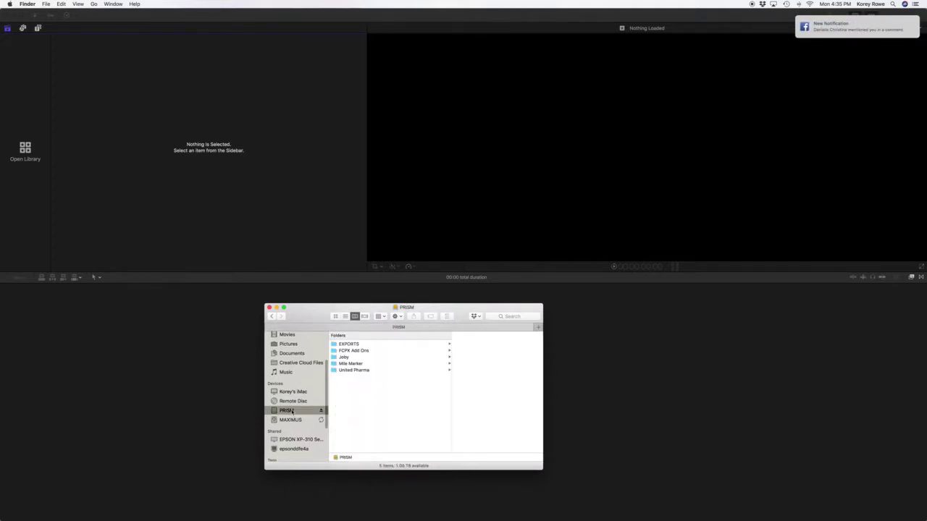
{"action": "right_click", "coordinate": [344, 379]}
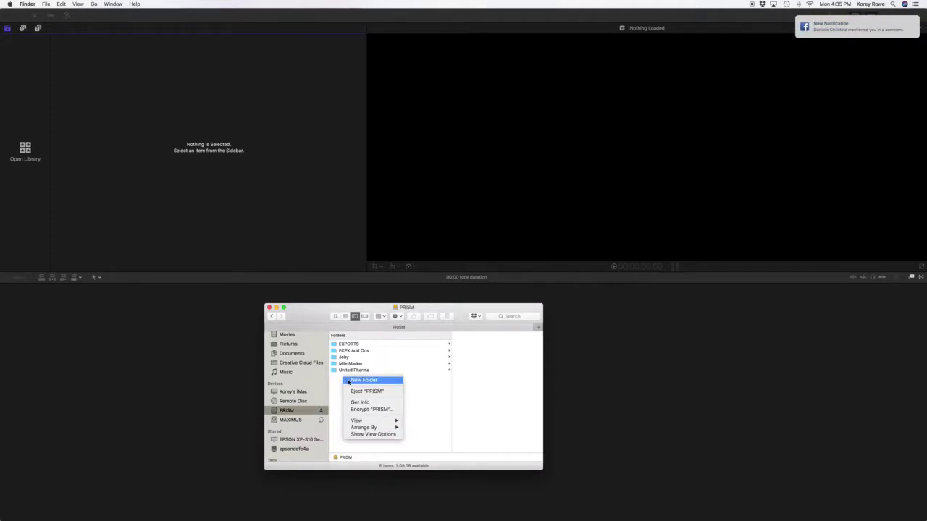
{"action": "left_click", "coordinate": [347, 380]}
{"action": "type", "text": "Pro"}
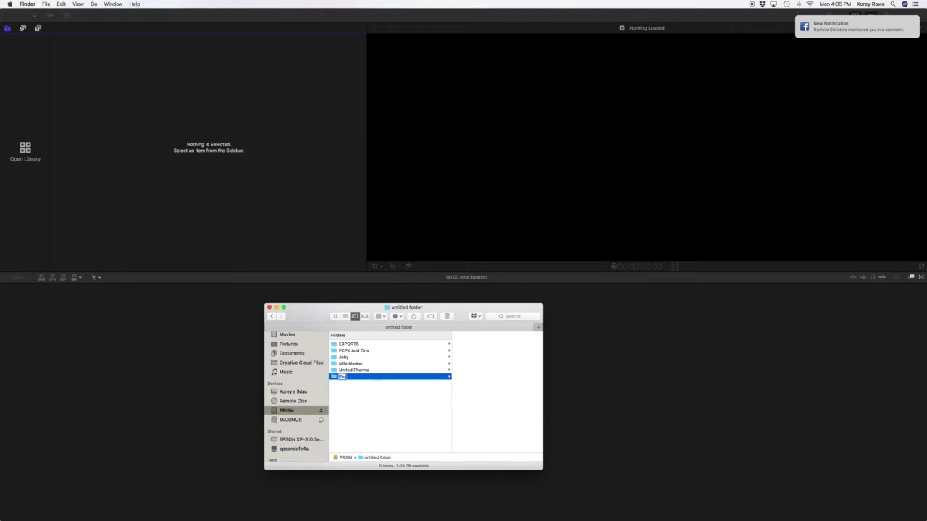
{"action": "type", "text": "ject Example"}
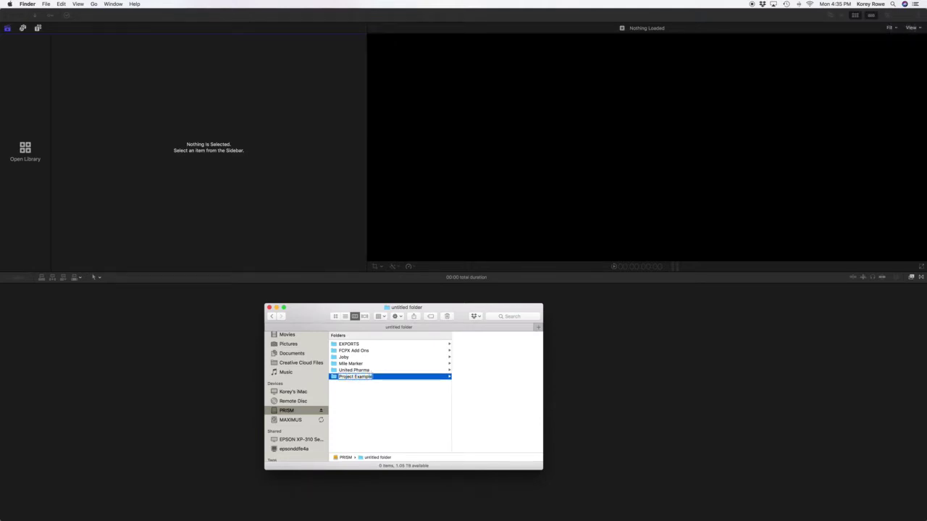
{"action": "key", "text": "Return"}
Step: Create a 'Footage' folder inside Project Example
{"action": "right_click", "coordinate": [462, 349]}
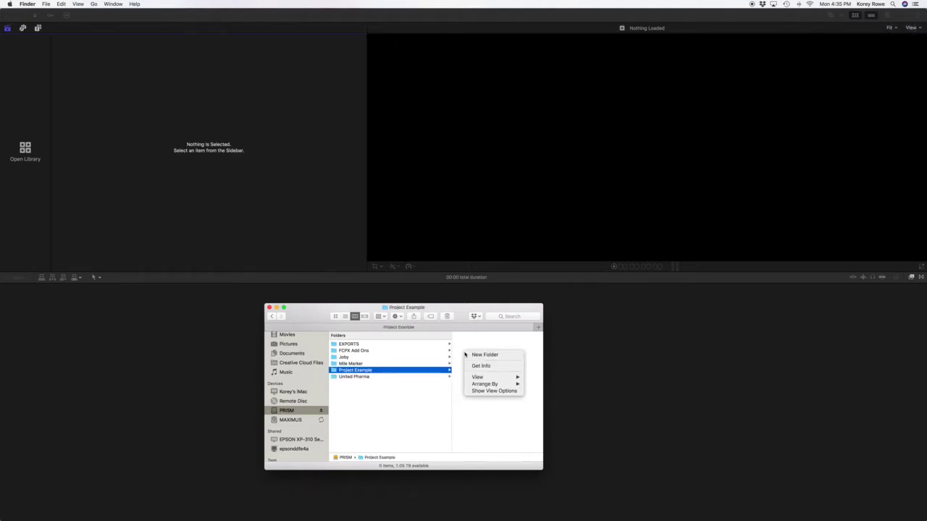
{"action": "left_click", "coordinate": [471, 356]}
{"action": "type", "text": "Footage"}
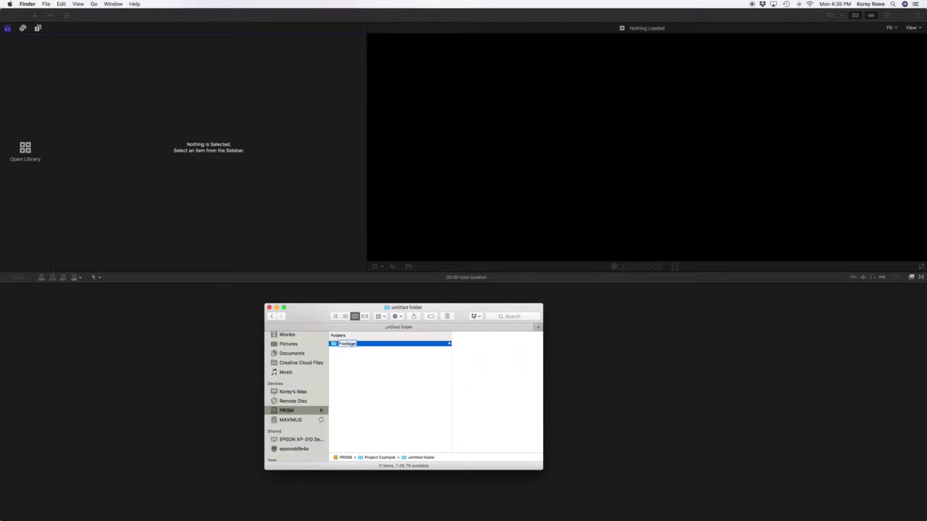
{"action": "key", "text": "Return"}
{"action": "scroll", "coordinate": [283, 356], "scroll_direction": "up", "scroll_amount": 5}
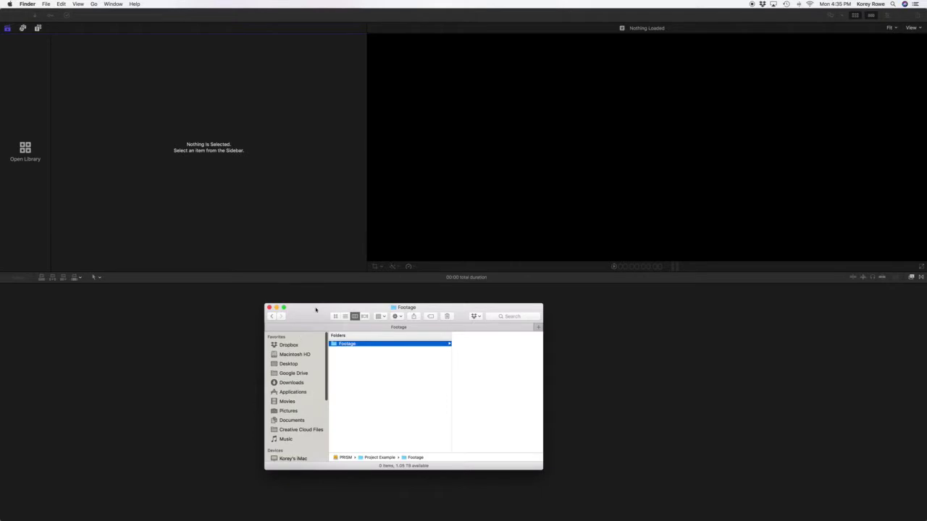
Step: Open a second Finder window above it showing Dropbox's Computer Transfer folder
{"action": "key", "text": "super+n"}
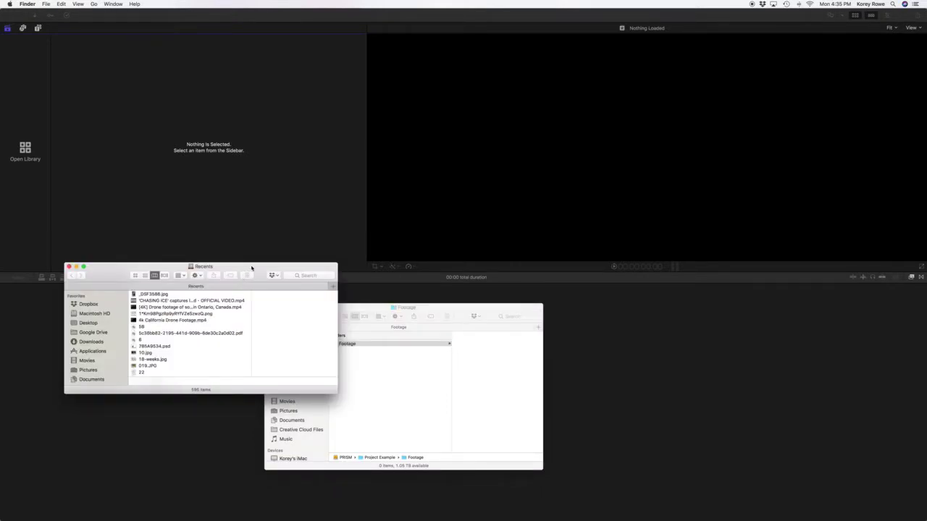
{"action": "left_click_drag", "start_coordinate": [250, 267], "coordinate": [239, 188]}
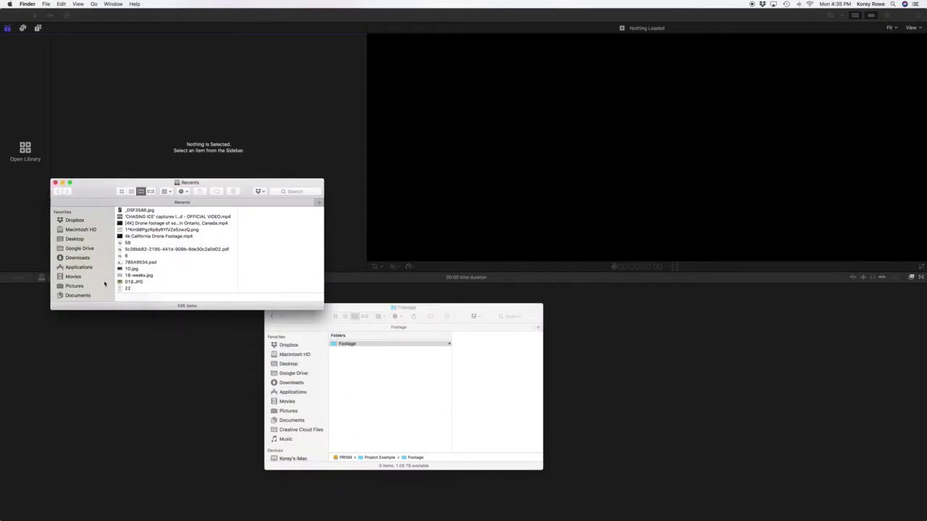
{"action": "scroll", "coordinate": [82, 282], "scroll_direction": "down", "scroll_amount": 5}
{"action": "scroll", "coordinate": [82, 282], "scroll_direction": "up", "scroll_amount": 5}
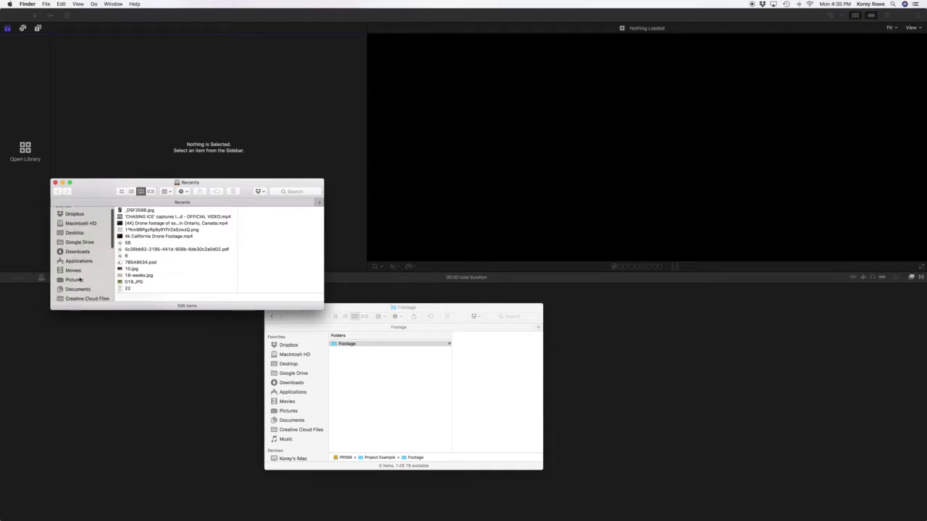
{"action": "left_click", "coordinate": [76, 219]}
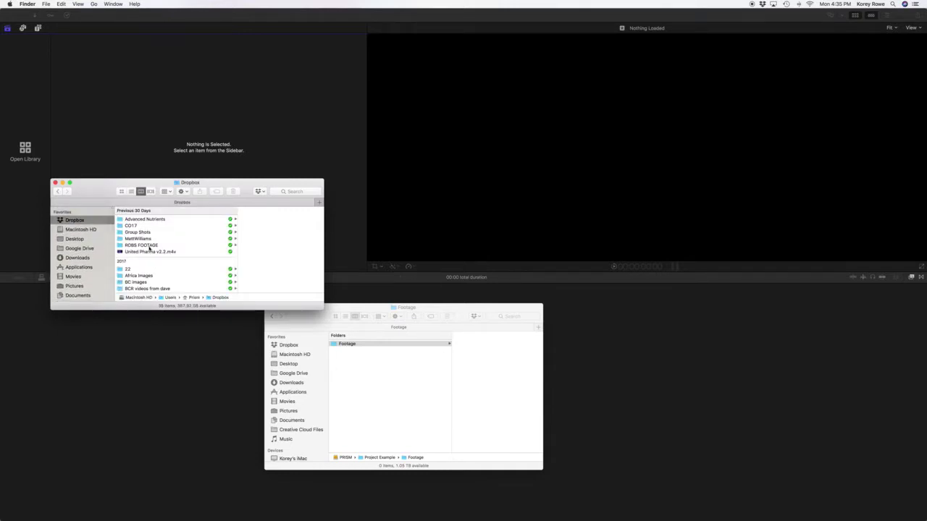
{"action": "scroll", "coordinate": [138, 275], "scroll_direction": "down", "scroll_amount": 3}
{"action": "left_click", "coordinate": [138, 280]}
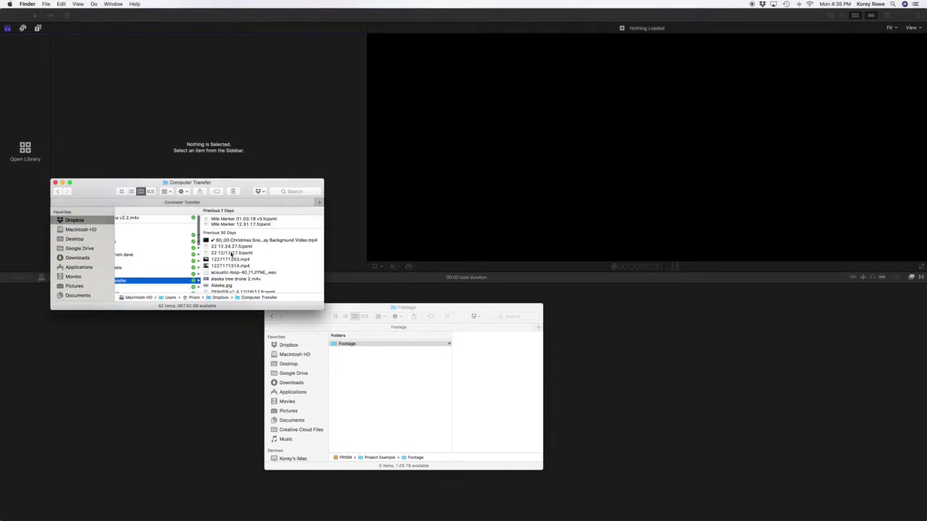
{"action": "scroll", "coordinate": [231, 268], "scroll_direction": "down", "scroll_amount": 5}
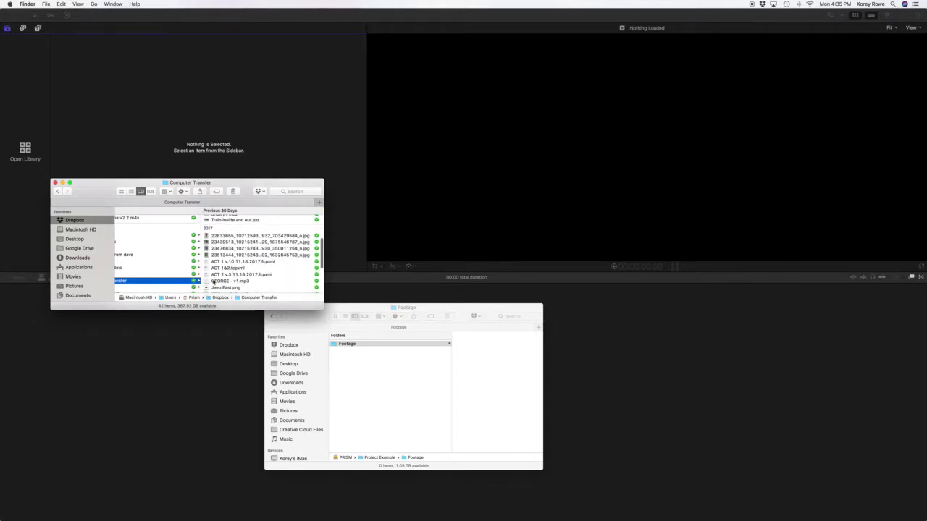
{"action": "scroll", "coordinate": [213, 282], "scroll_direction": "down", "scroll_amount": 3}
Step: Start copying PRISM_1840.MXF into the Footage folder, then cancel the copy
{"action": "left_click_drag", "start_coordinate": [207, 267], "coordinate": [476, 391]}
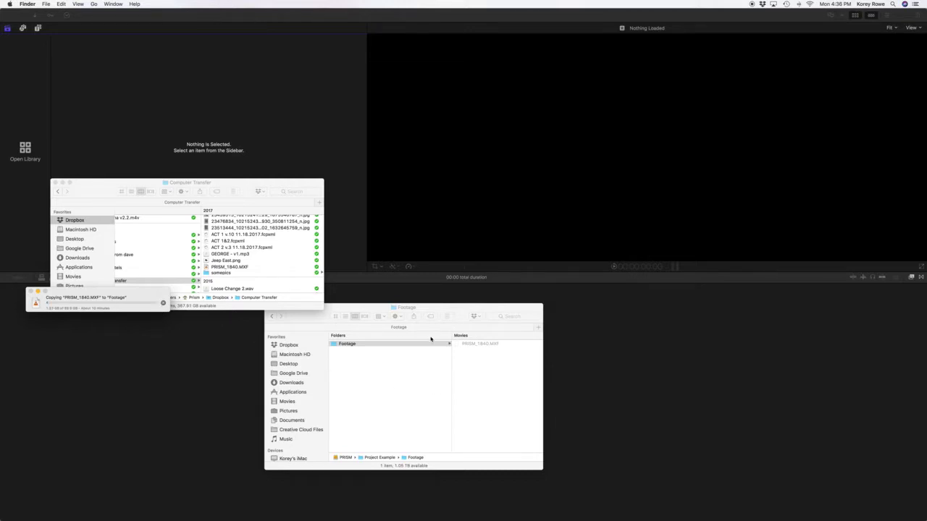
{"action": "left_click", "coordinate": [163, 303]}
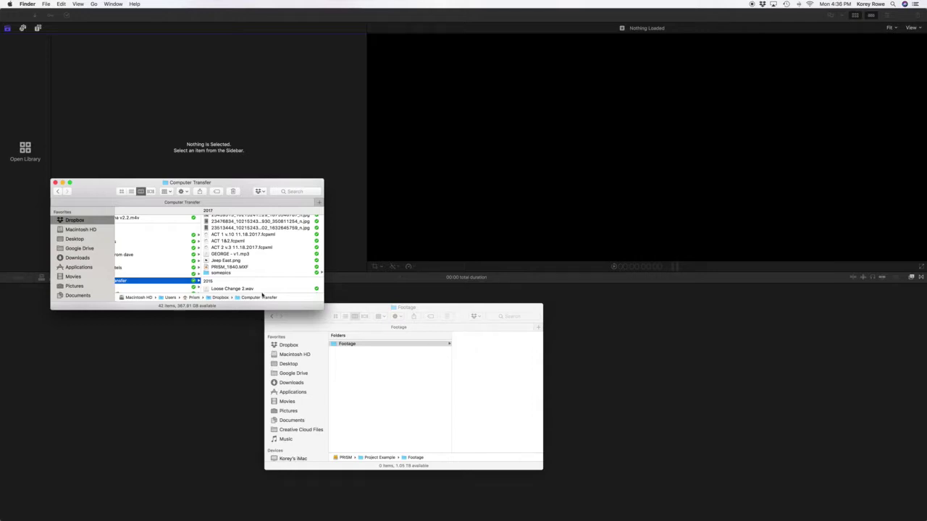
{"action": "scroll", "coordinate": [72, 275], "scroll_direction": "down", "scroll_amount": 10}
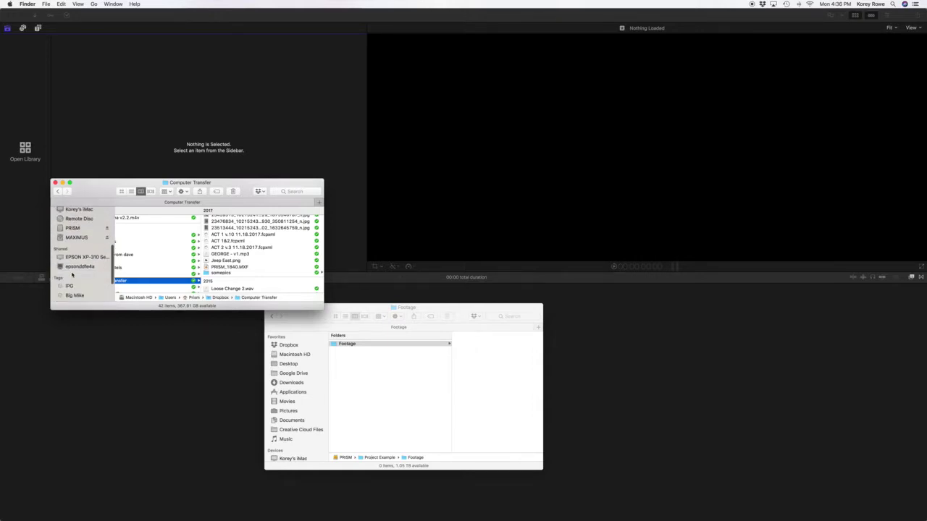
{"action": "scroll", "coordinate": [384, 366], "scroll_direction": "left", "scroll_amount": 5}
Step: Delete the Project Example folder and open Mile Marker > NEW FOOTAGE
{"action": "right_click", "coordinate": [352, 371]}
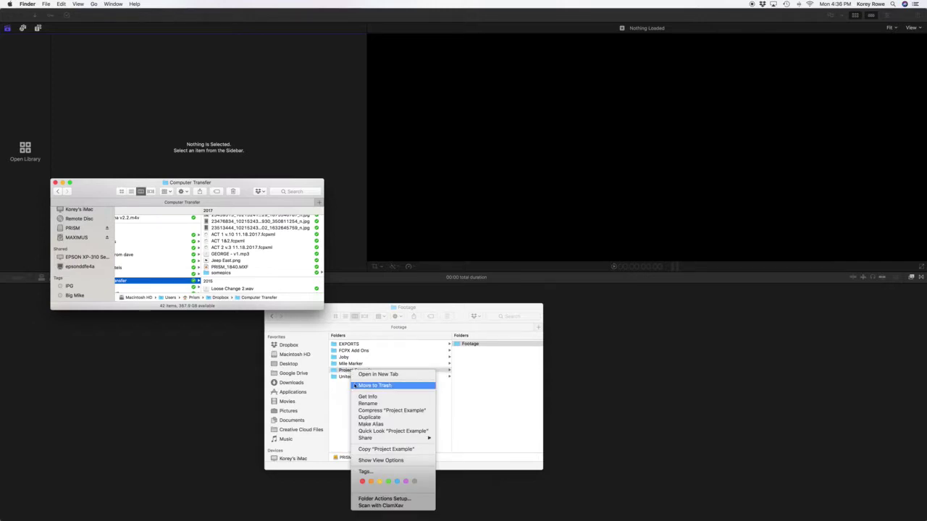
{"action": "left_click", "coordinate": [358, 387]}
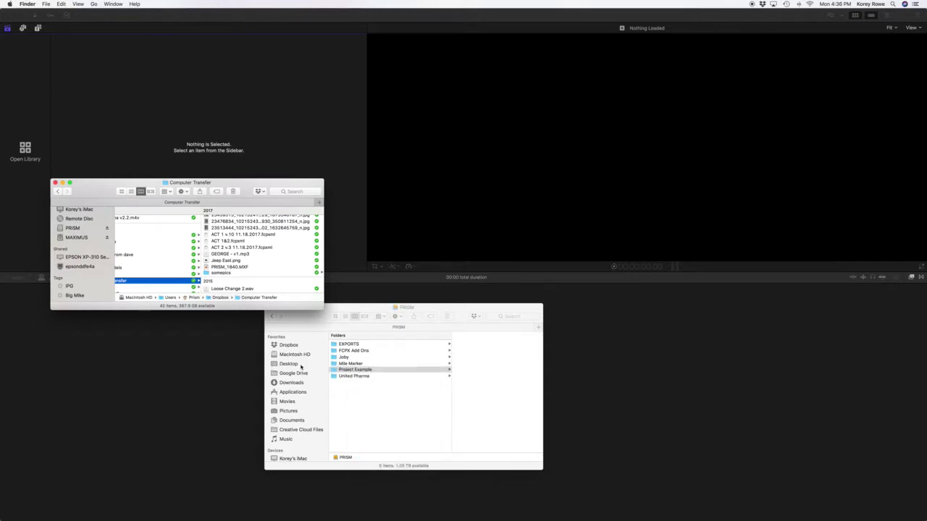
{"action": "left_click", "coordinate": [366, 364]}
{"action": "left_click", "coordinate": [452, 376]}
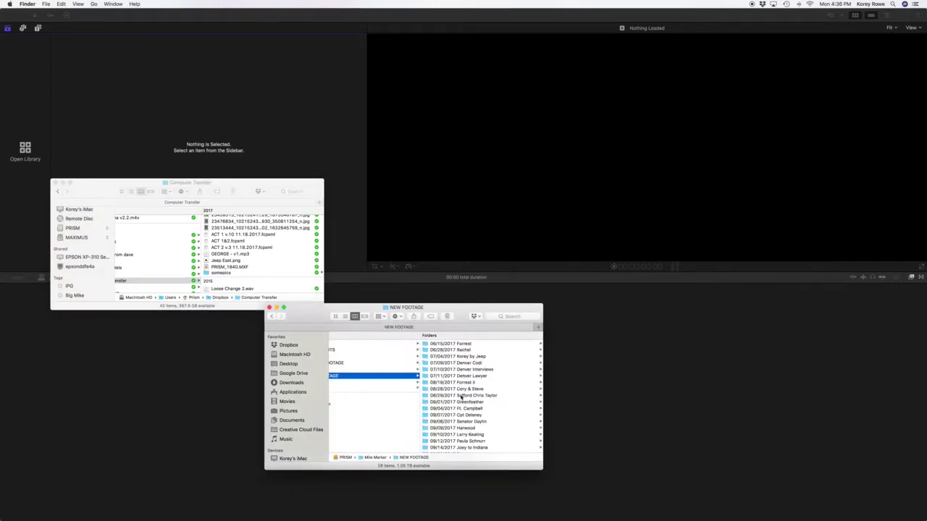
{"action": "scroll", "coordinate": [441, 392], "scroll_direction": "down", "scroll_amount": 2}
{"action": "scroll", "coordinate": [441, 391], "scroll_direction": "down", "scroll_amount": 2}
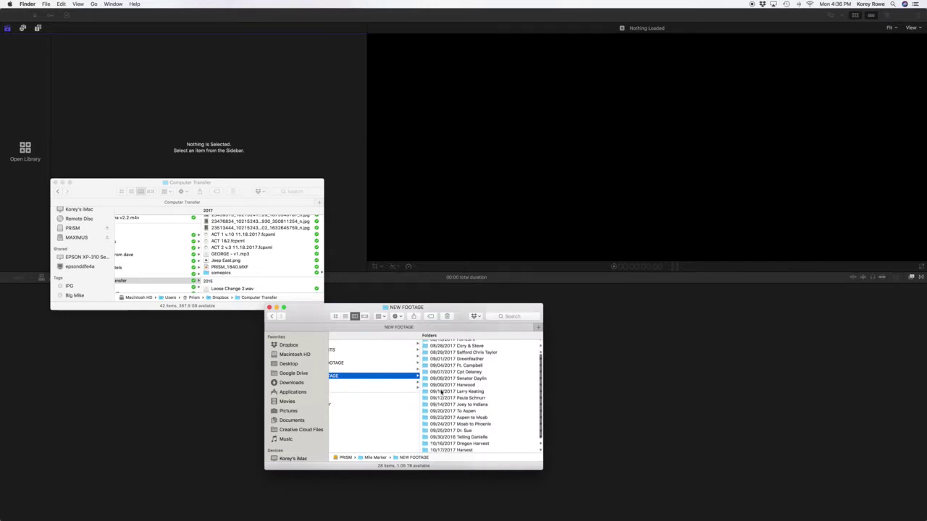
{"action": "scroll", "coordinate": [441, 392], "scroll_direction": "up", "scroll_amount": 3}
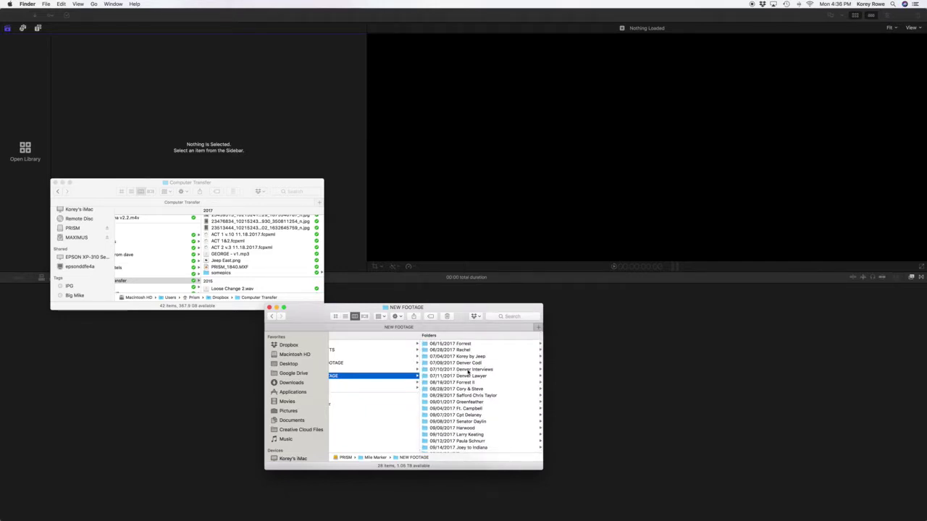
Step: Select PRISM_1840.MXF in 07/10/2017 Denver Interviews > XDROOT C > Clip
{"action": "left_click", "coordinate": [467, 371]}
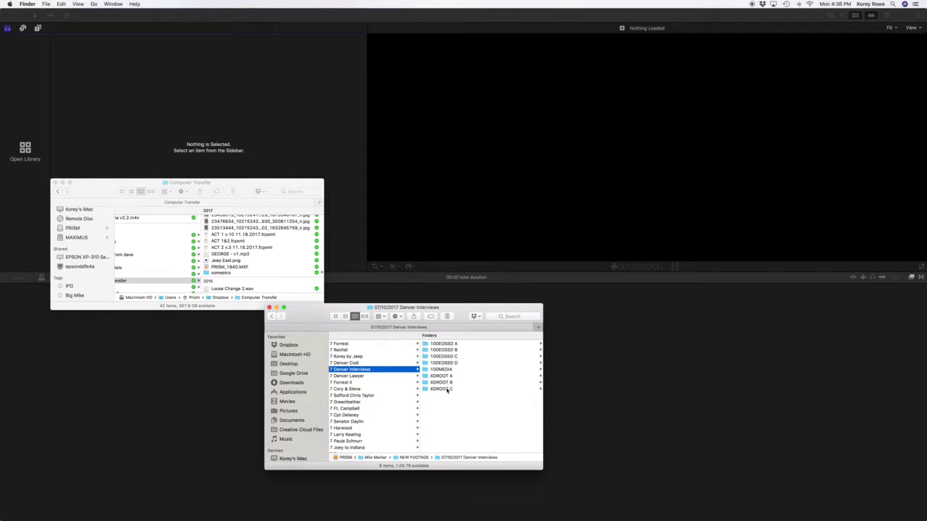
{"action": "left_click", "coordinate": [450, 390]}
{"action": "left_click", "coordinate": [440, 344]}
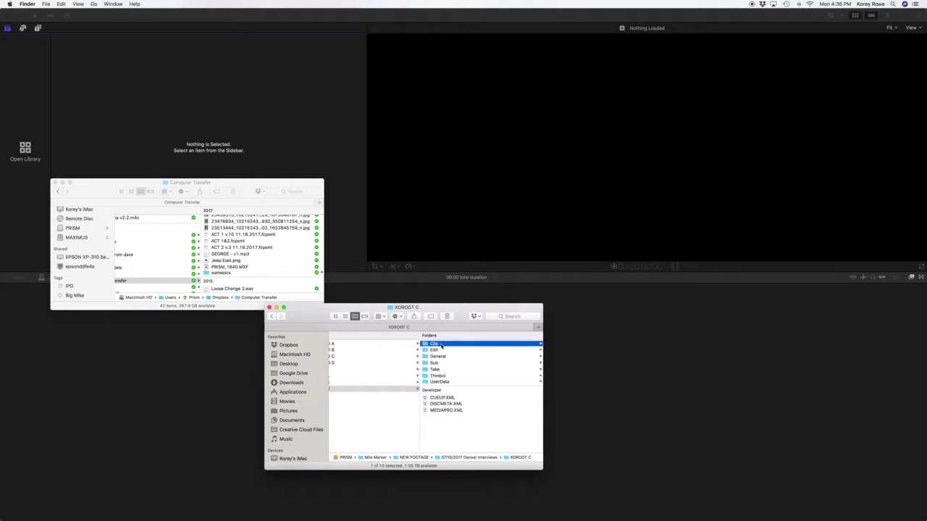
{"action": "left_click", "coordinate": [444, 345]}
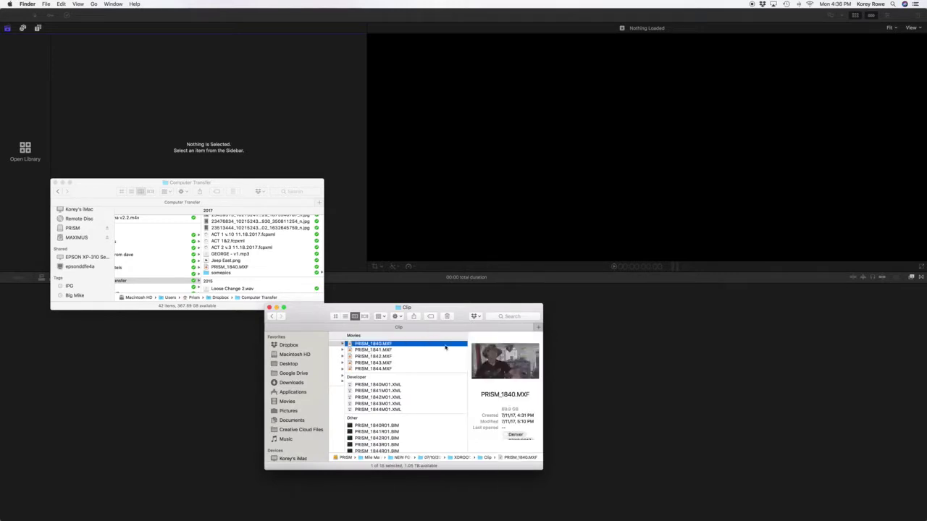
Step: Try dragging PRISM_1840.MXF into Final Cut Pro, then bring Final Cut Pro forward
{"action": "left_click_drag", "start_coordinate": [346, 346], "coordinate": [236, 139]}
{"action": "left_click", "coordinate": [143, 164]}
{"action": "key", "text": "super+Tab"}
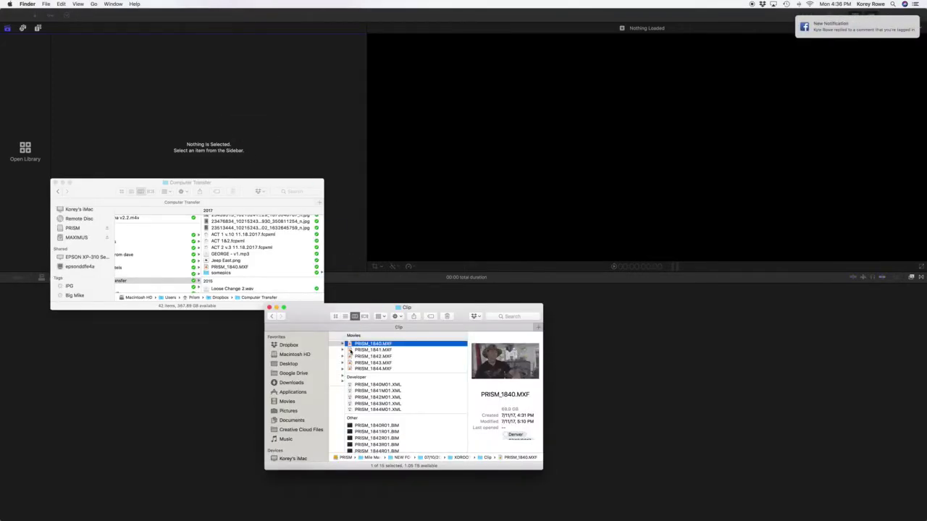
{"action": "left_click_drag", "start_coordinate": [350, 344], "coordinate": [217, 110]}
{"action": "left_click", "coordinate": [124, 127]}
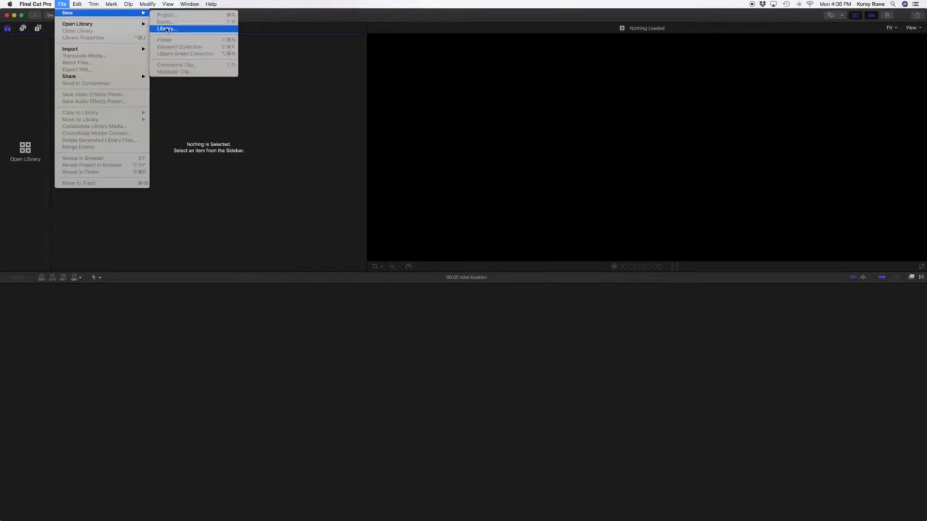
Step: Start a new library and create an untitled folder on the PRISM drive in Finder
{"action": "left_click", "coordinate": [203, 27]}
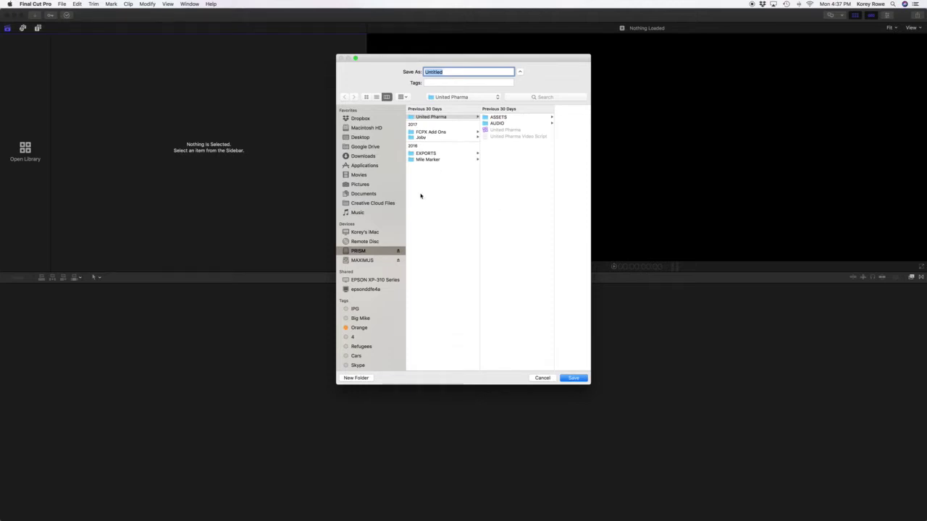
{"action": "key", "text": "super+Tab"}
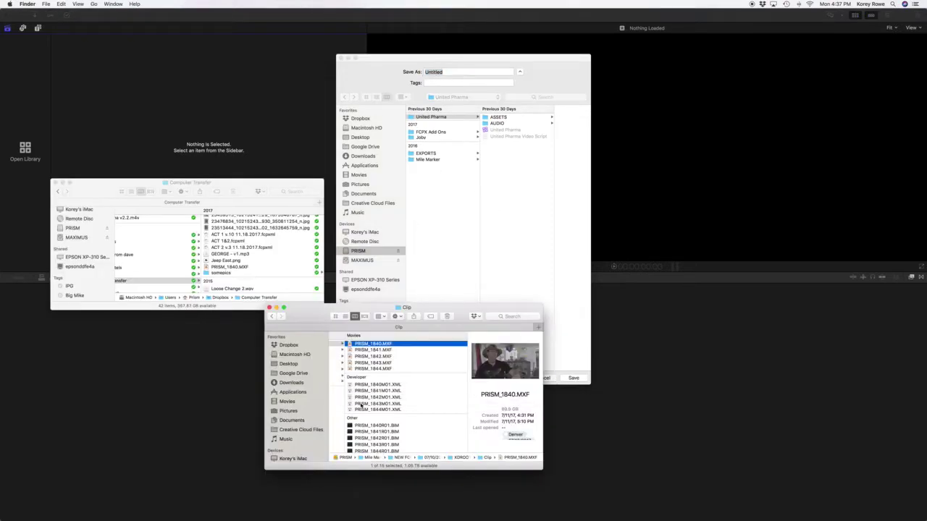
{"action": "scroll", "coordinate": [361, 404], "scroll_direction": "left", "scroll_amount": 15}
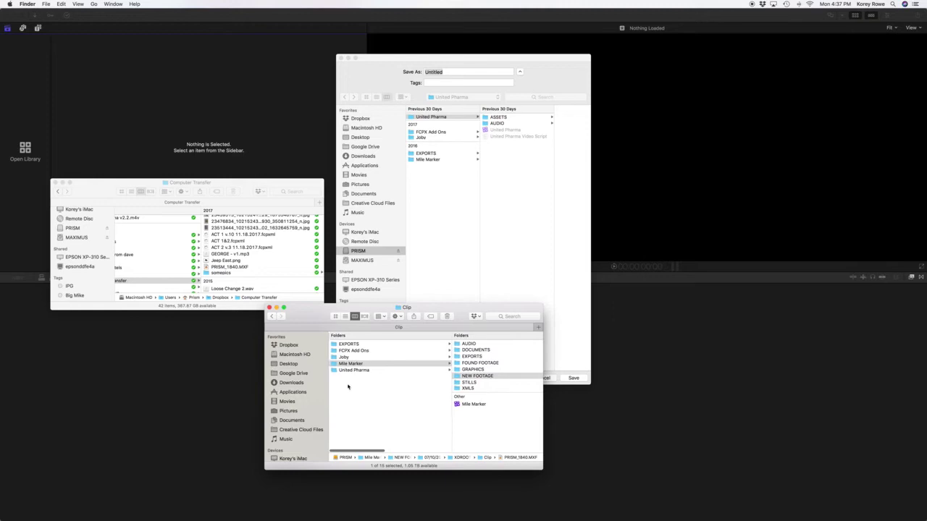
{"action": "right_click", "coordinate": [348, 387]}
{"action": "left_click", "coordinate": [354, 385]}
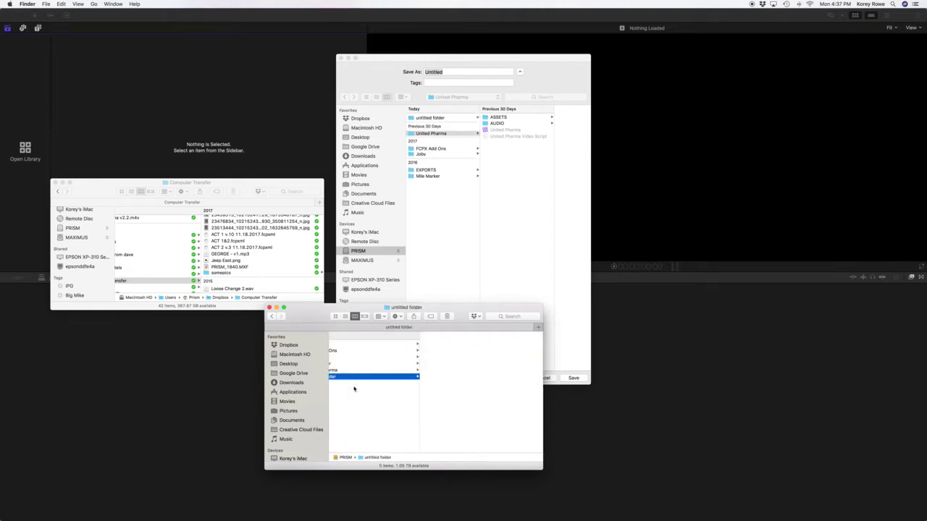
{"action": "key", "text": "j"}
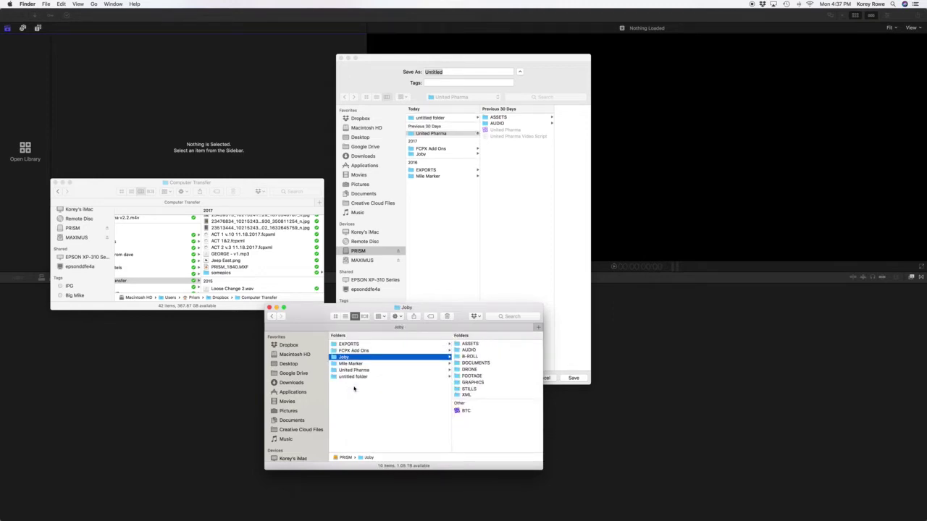
{"action": "key", "text": "Return"}
{"action": "key", "text": "Return"}
Step: Save the new library as 'Example' in the untitled folder
{"action": "left_click", "coordinate": [435, 158]}
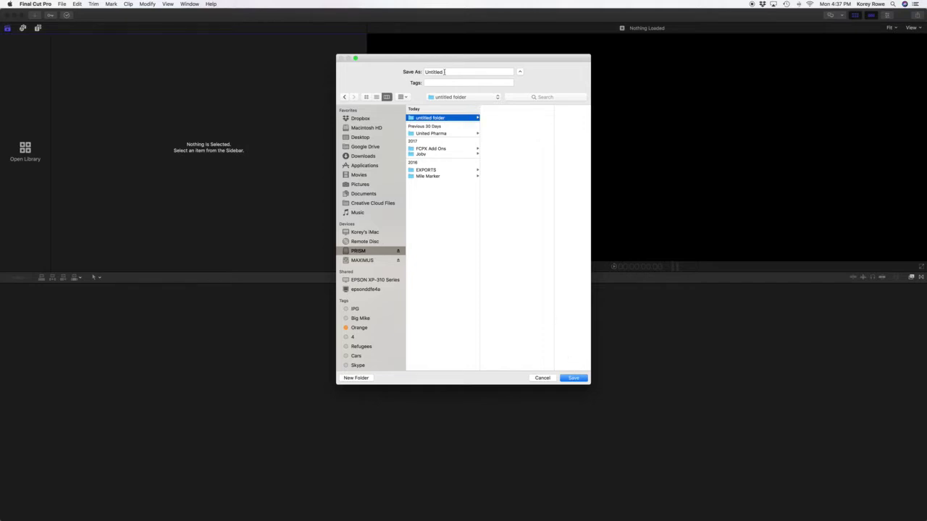
{"action": "key", "text": "Tab"}
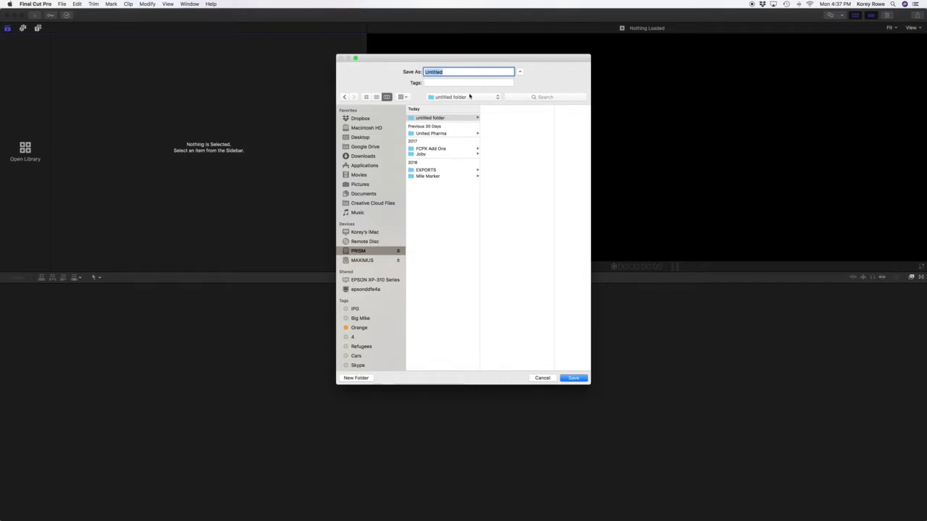
{"action": "type", "text": "Example"}
{"action": "key", "text": "Return"}
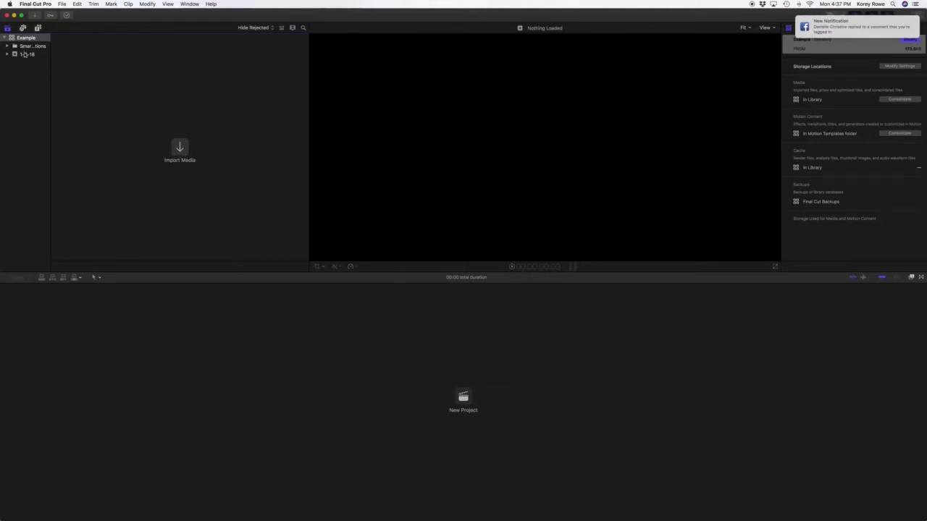
Step: Rename the 1-8-18 event to FOOTAGE, then switch to Finder
{"action": "left_click", "coordinate": [27, 54]}
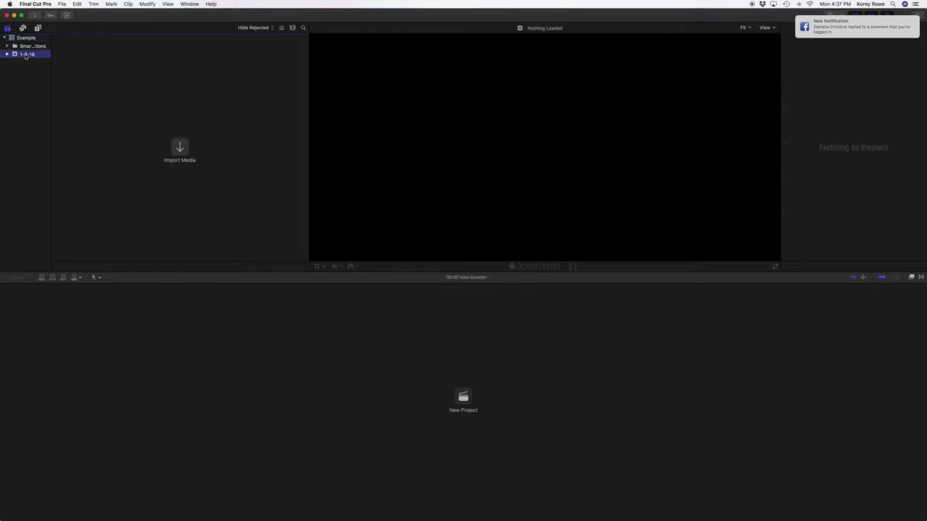
{"action": "left_click", "coordinate": [26, 55]}
{"action": "type", "text": "AGEE"}
{"action": "key", "text": "Return"}
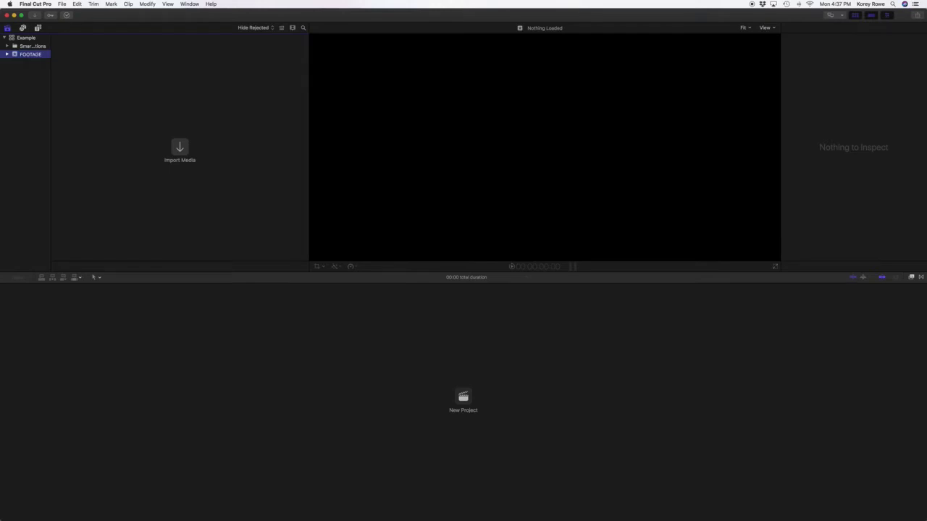
{"action": "key", "text": "super+Tab"}
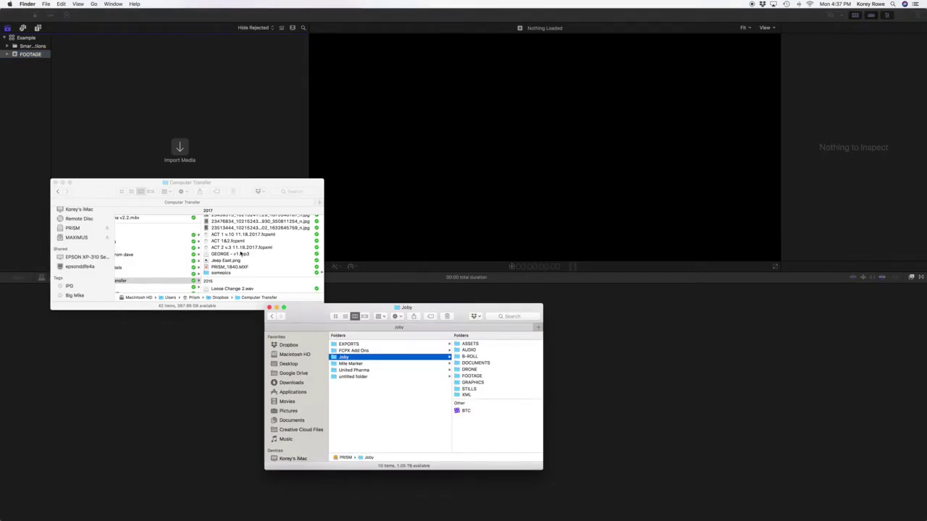
Step: Select PRISM_1840.MXF in the Denver Interviews XDROOT C Clip folder and close Computer Transfer window
{"action": "left_click", "coordinate": [400, 364]}
{"action": "left_click", "coordinate": [447, 376]}
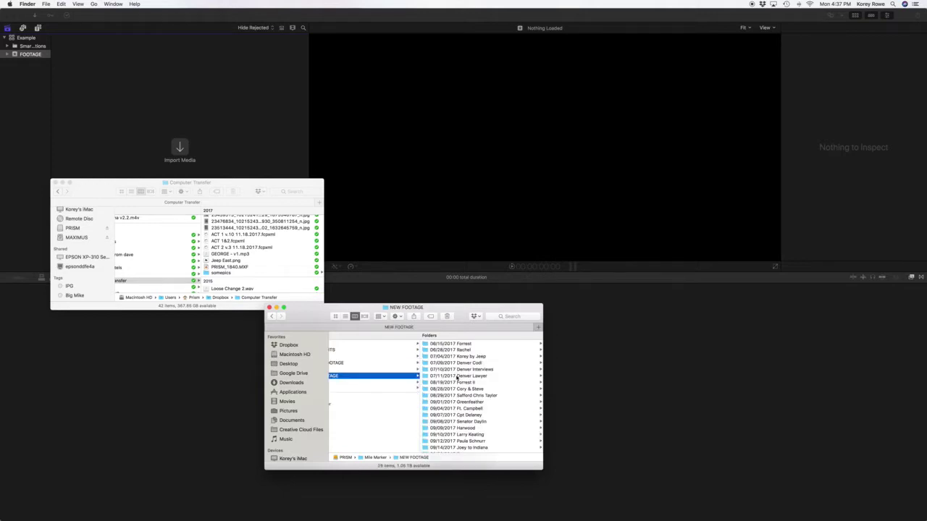
{"action": "left_click", "coordinate": [460, 370]}
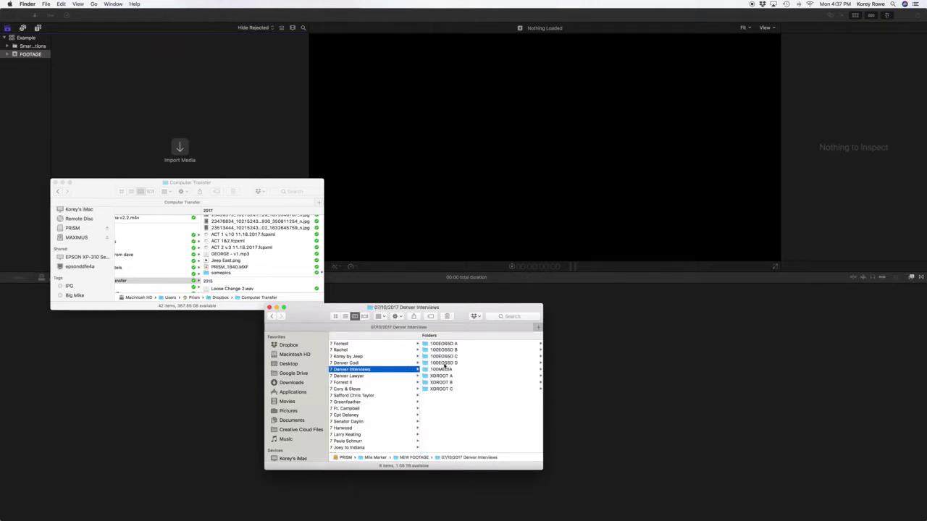
{"action": "left_click", "coordinate": [441, 389]}
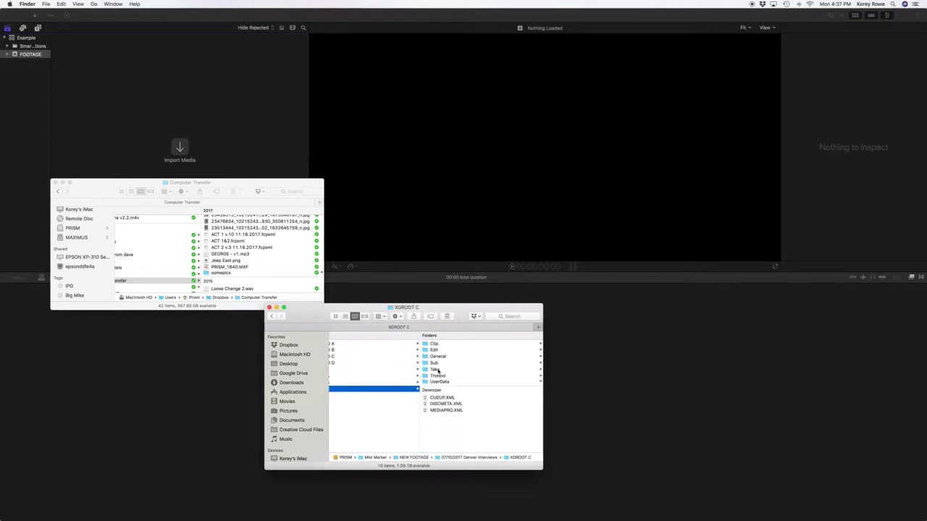
{"action": "left_click", "coordinate": [456, 344]}
{"action": "left_click", "coordinate": [461, 344]}
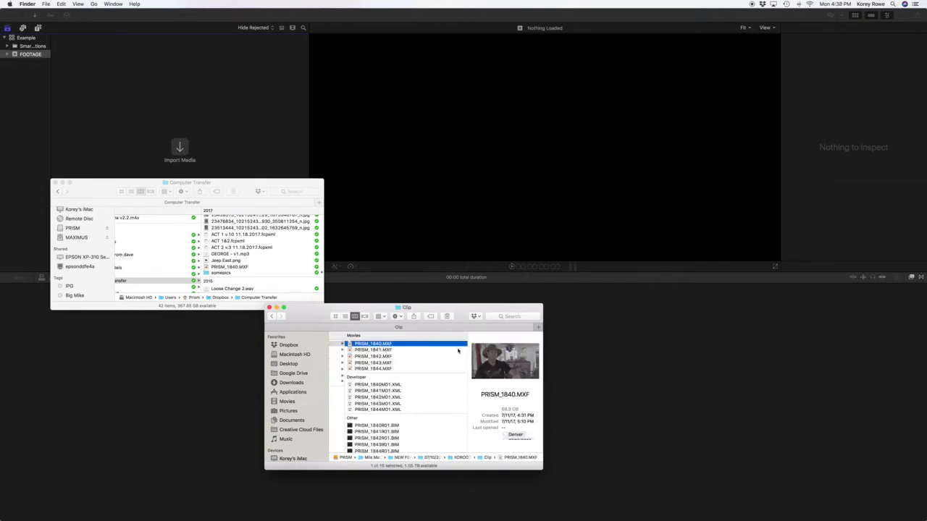
{"action": "left_click", "coordinate": [55, 182]}
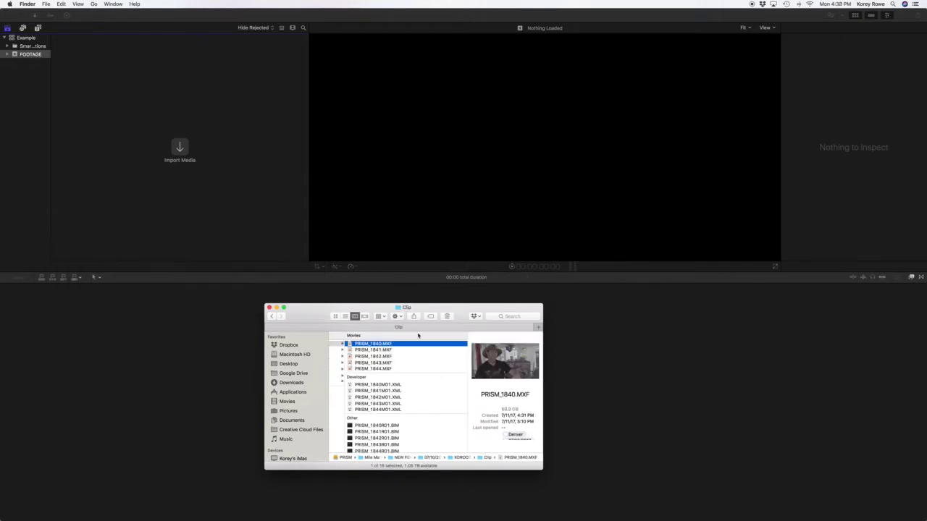
Step: Tag PRISM_1840.MXF with a new tag naming the interviewee
{"action": "left_click", "coordinate": [433, 316]}
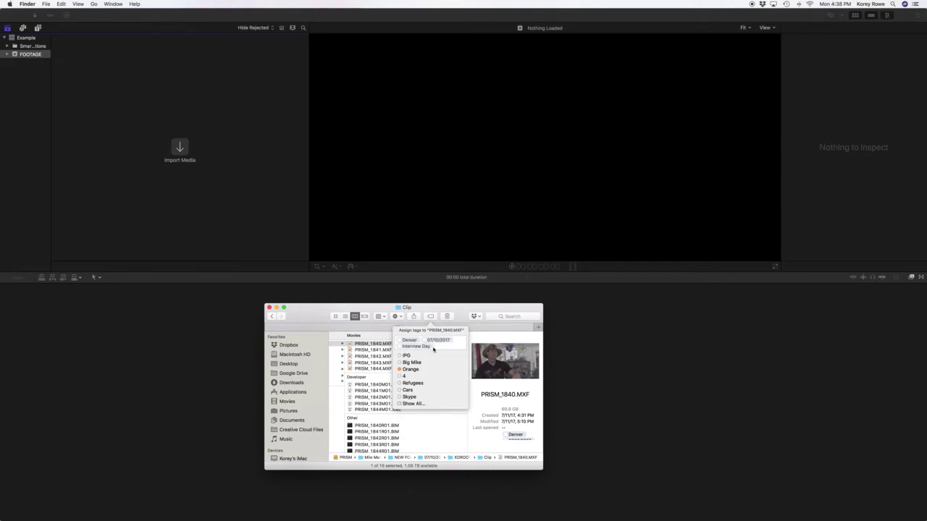
{"action": "type", "text": "Seth"}
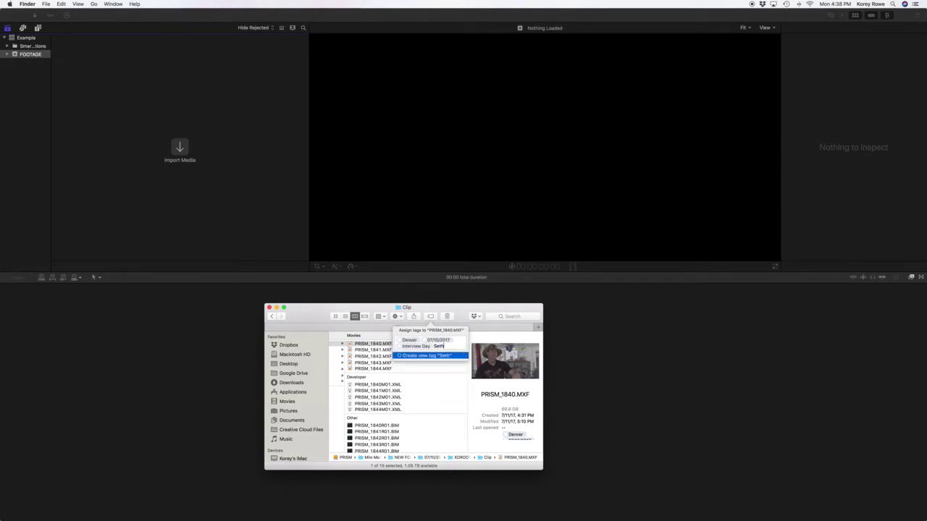
{"action": "key", "text": "Return"}
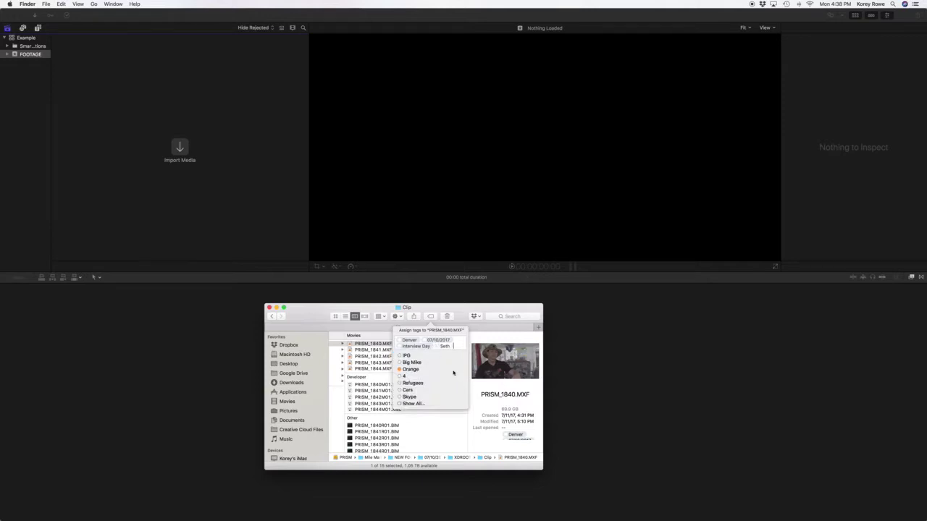
{"action": "left_click", "coordinate": [373, 343]}
Step: Import PRISM_1840.MXF into FOOTAGE, show clips as a list, and check waveform generation progress
{"action": "left_click_drag", "start_coordinate": [373, 344], "coordinate": [138, 167]}
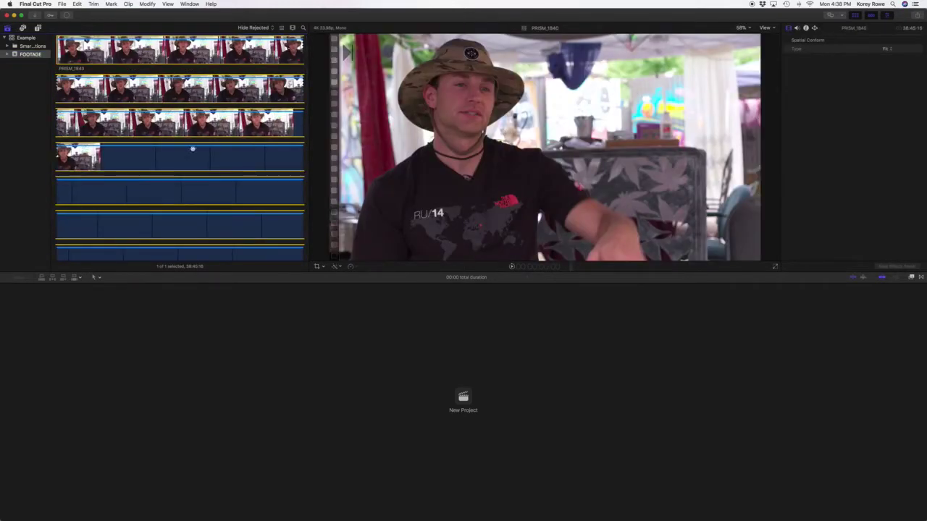
{"action": "left_click", "coordinate": [282, 29]}
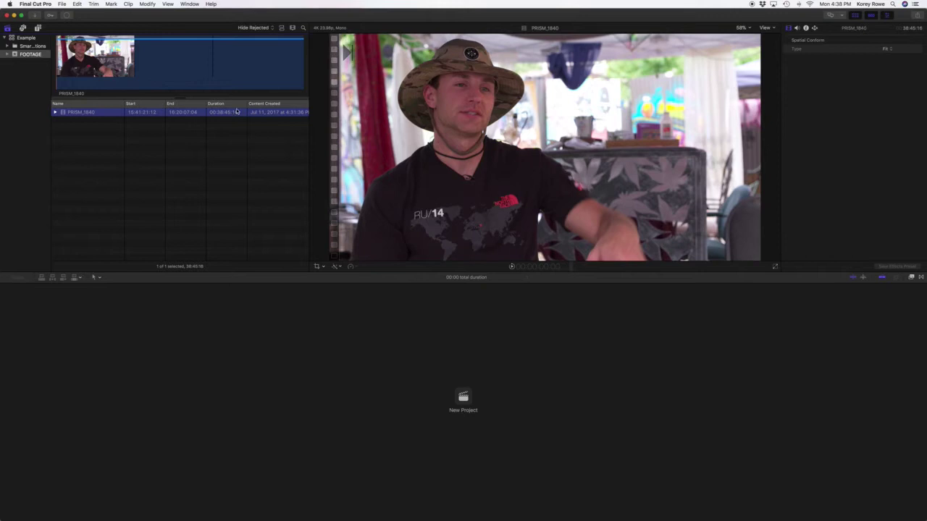
{"action": "left_click", "coordinate": [67, 15]}
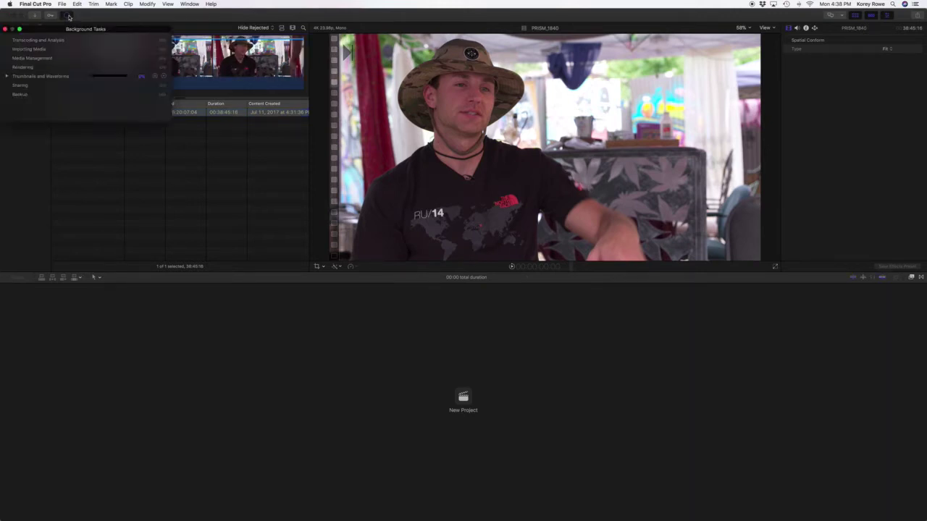
{"action": "left_click", "coordinate": [7, 77]}
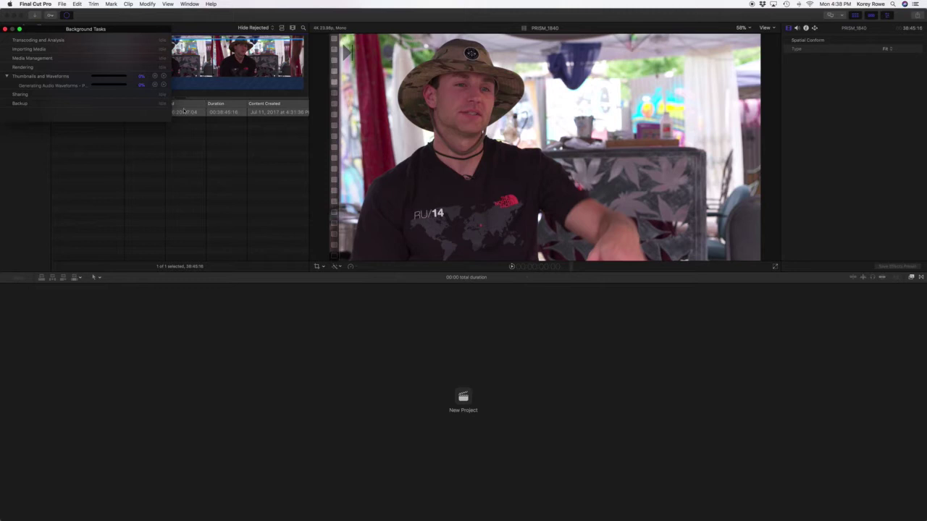
{"action": "left_click", "coordinate": [5, 29]}
Step: Transcode PRISM_1840 to optimized media and reopen the Background Tasks window to check progress
{"action": "left_click", "coordinate": [63, 5]}
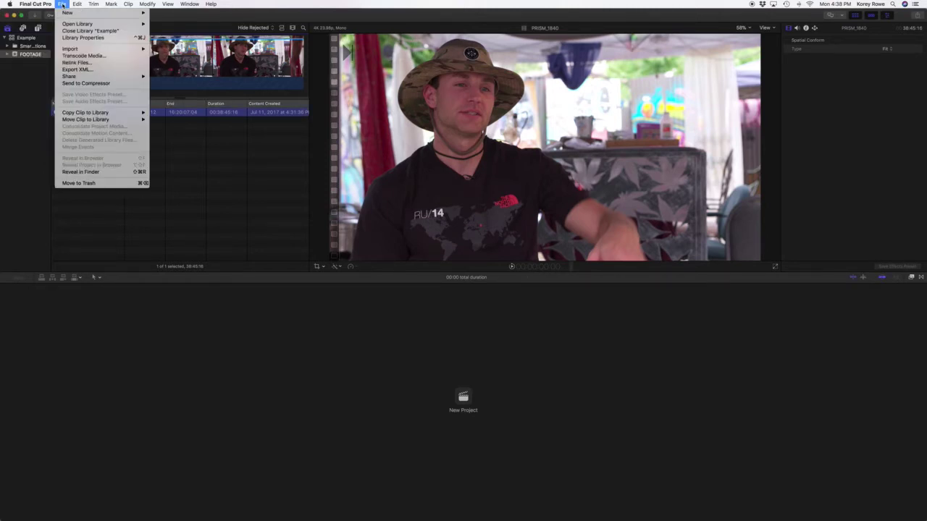
{"action": "left_click", "coordinate": [81, 57]}
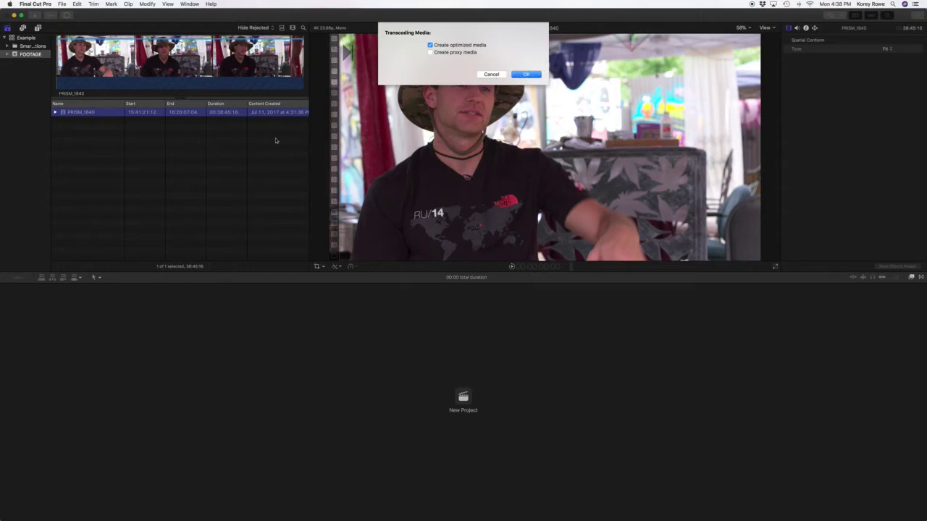
{"action": "left_click", "coordinate": [527, 74]}
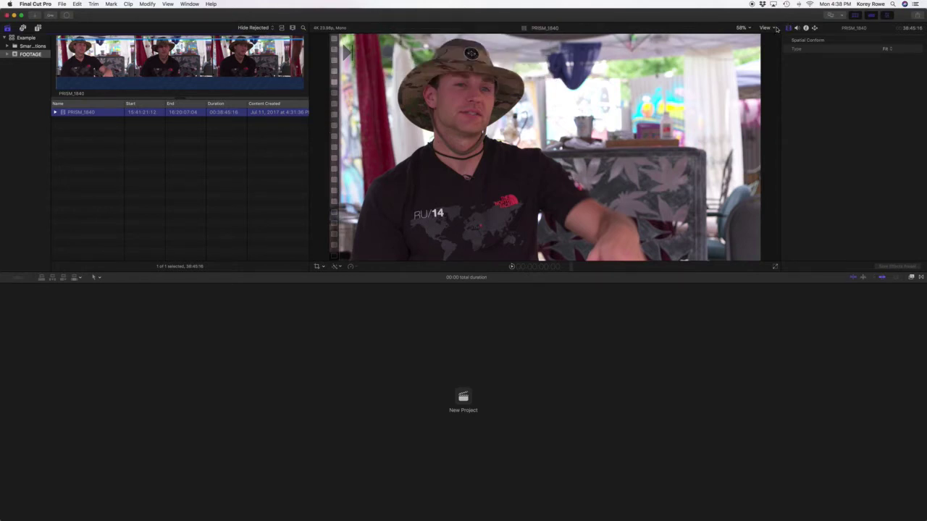
{"action": "left_click", "coordinate": [777, 29]}
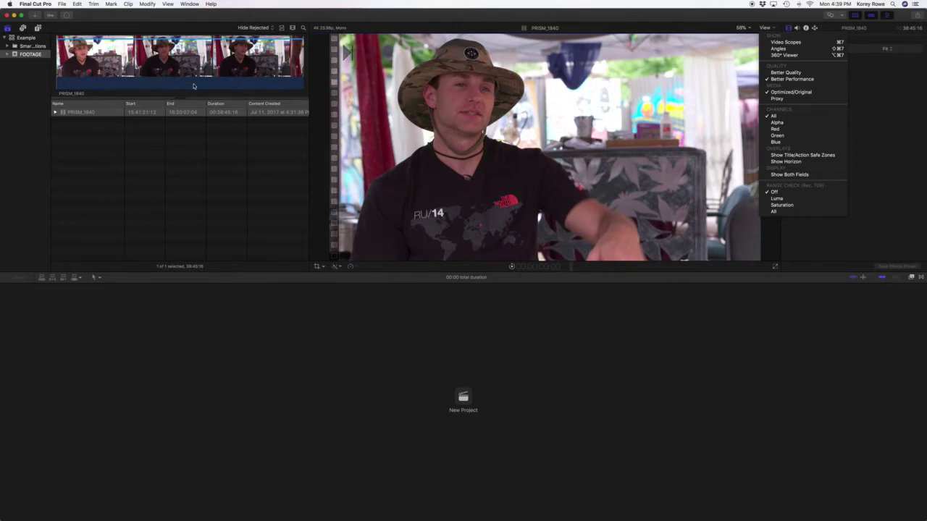
{"action": "left_click", "coordinate": [64, 16]}
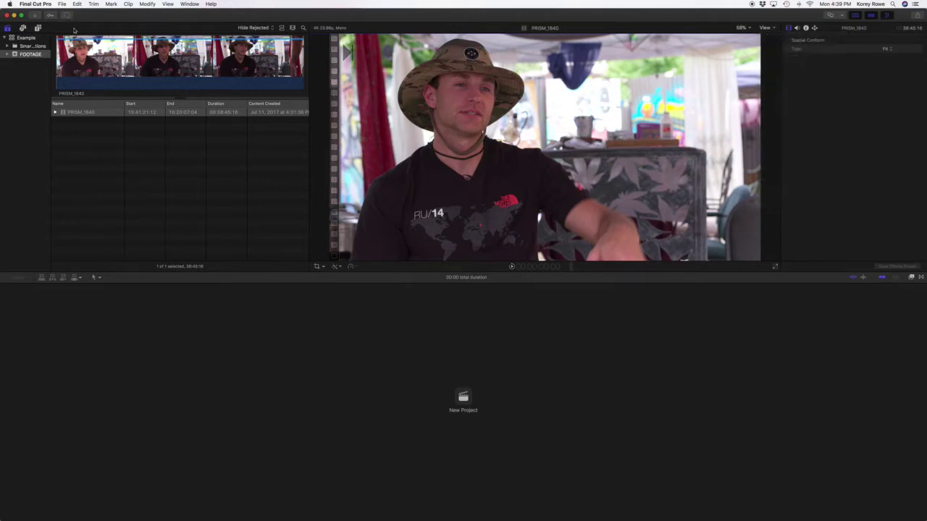
{"action": "left_click", "coordinate": [66, 17]}
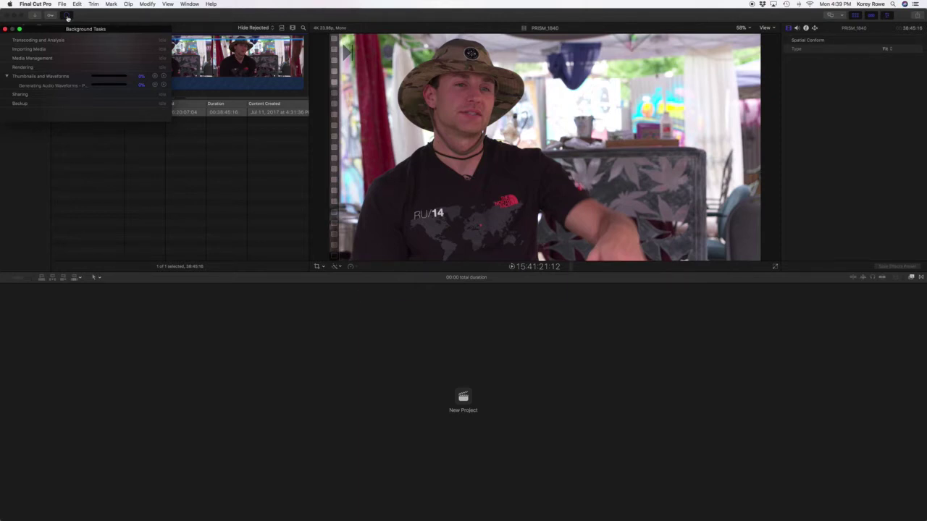
Step: Quick Look PRISM_1840.MXF in Finder, then return to its clip info in Final Cut Pro
{"action": "key", "text": "super+Tab"}
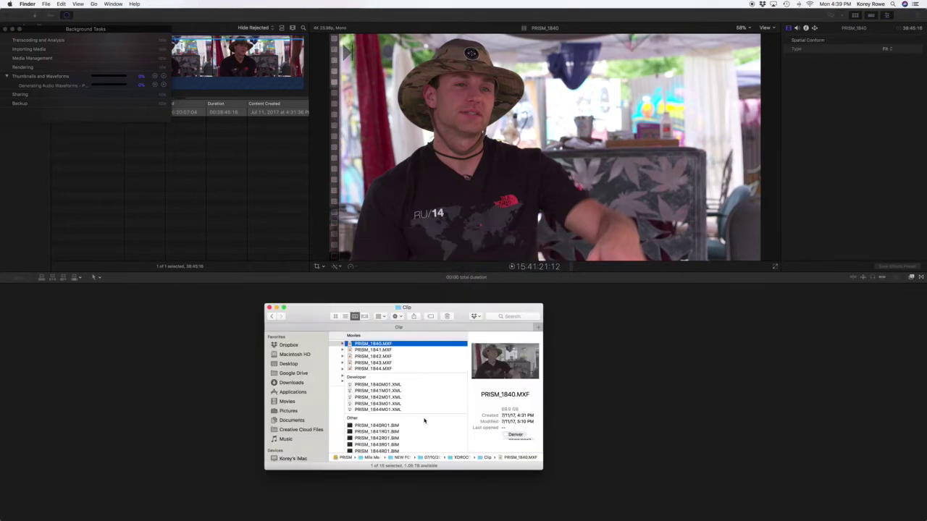
{"action": "key", "text": "space"}
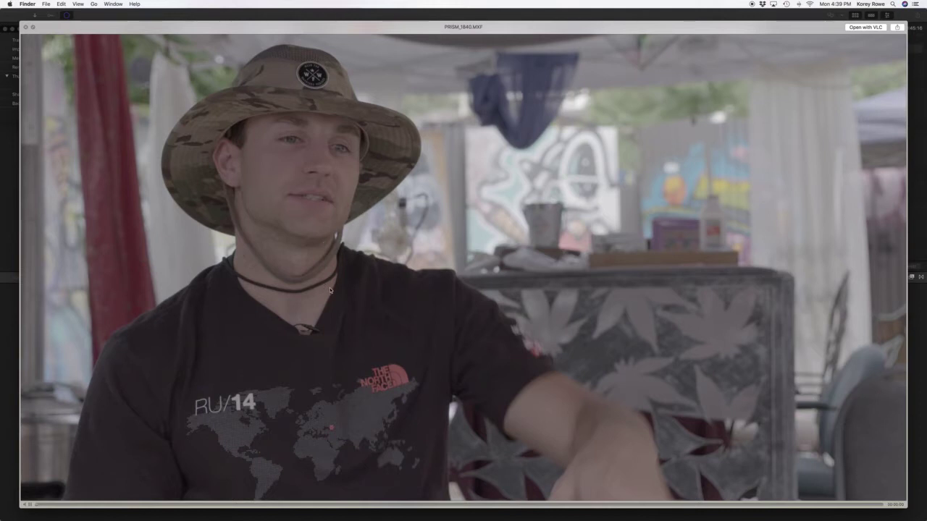
{"action": "key", "text": "space"}
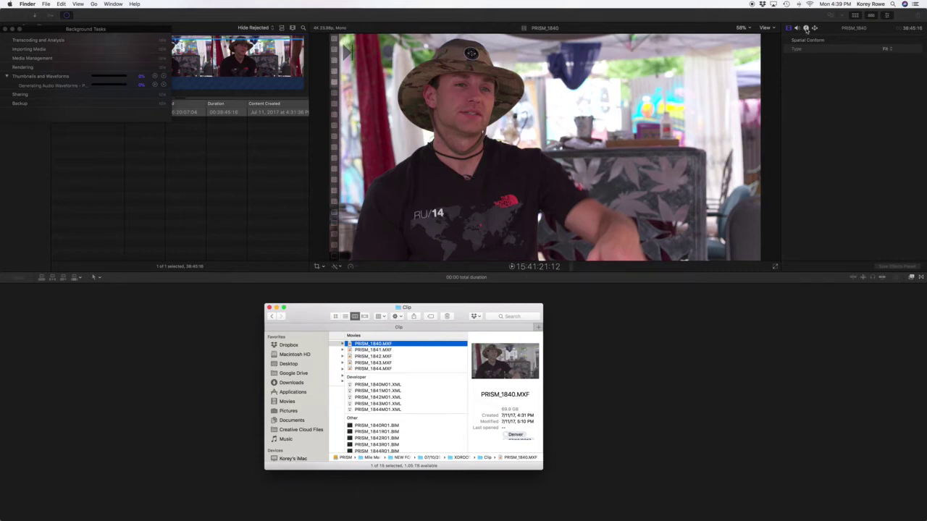
{"action": "left_click", "coordinate": [804, 30]}
Step: Switch the Info inspector to Extended metadata to show PRISM_1840's Reel, Scene, Take and Camera LUT
{"action": "scroll", "coordinate": [822, 199], "scroll_direction": "down", "scroll_amount": 2}
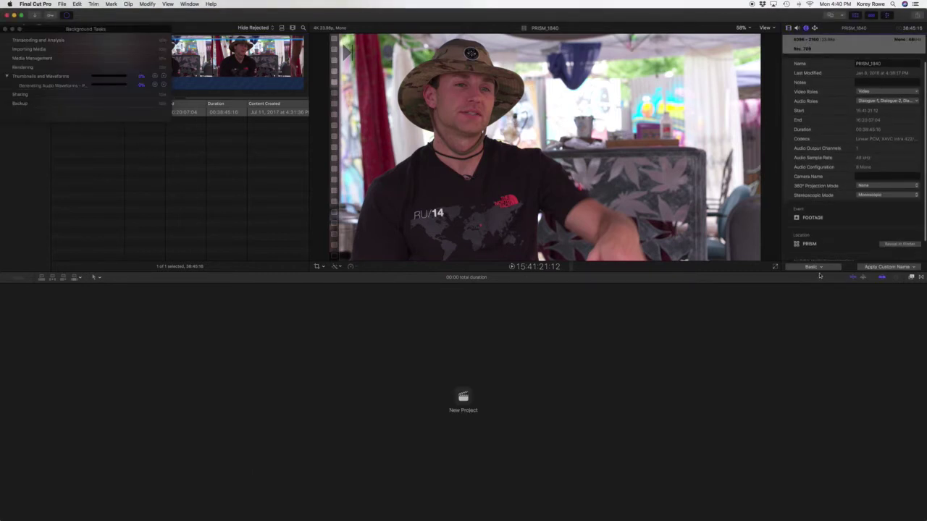
{"action": "left_click", "coordinate": [818, 267]}
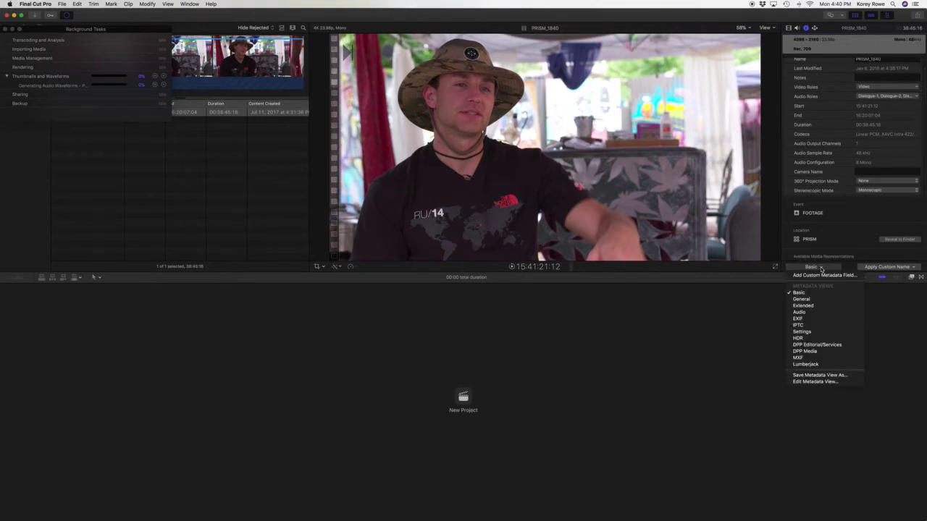
{"action": "left_click", "coordinate": [827, 310]}
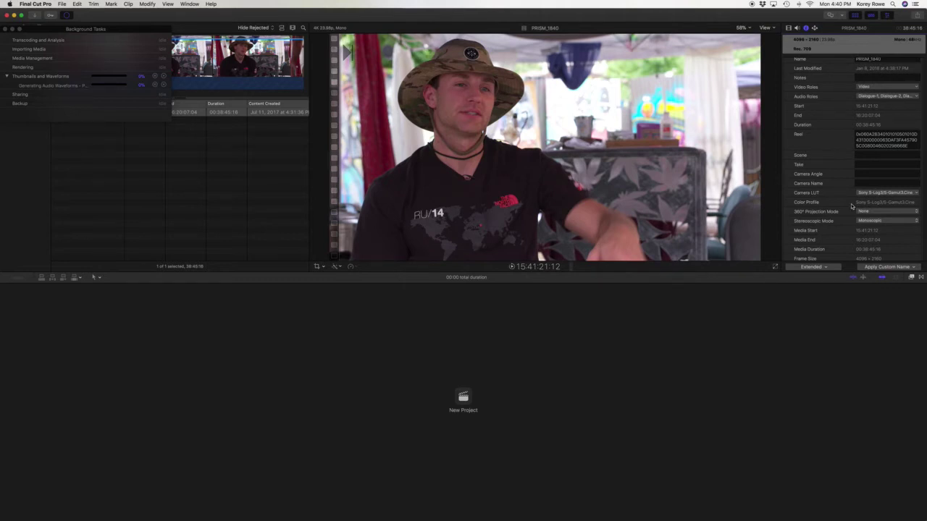
{"action": "scroll", "coordinate": [816, 95], "scroll_direction": "up", "scroll_amount": 1}
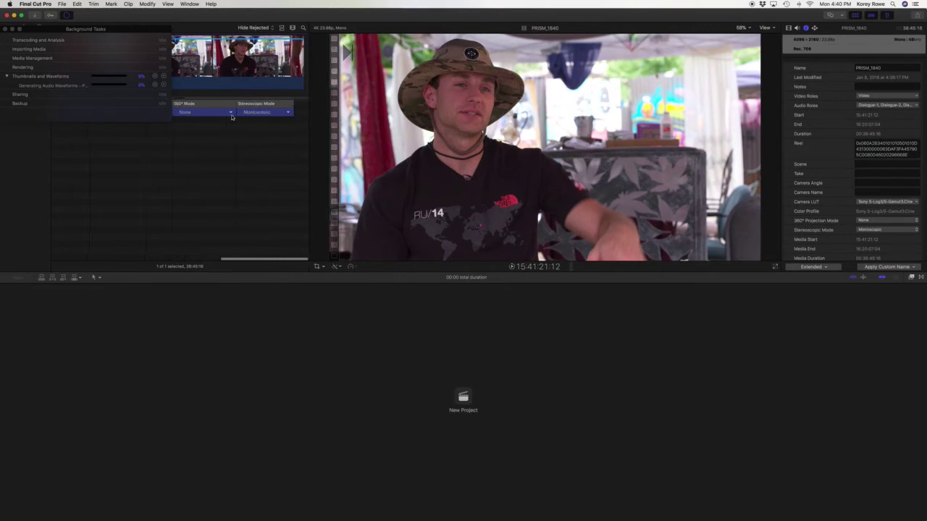
{"action": "scroll", "coordinate": [232, 116], "scroll_direction": "right", "scroll_amount": 4}
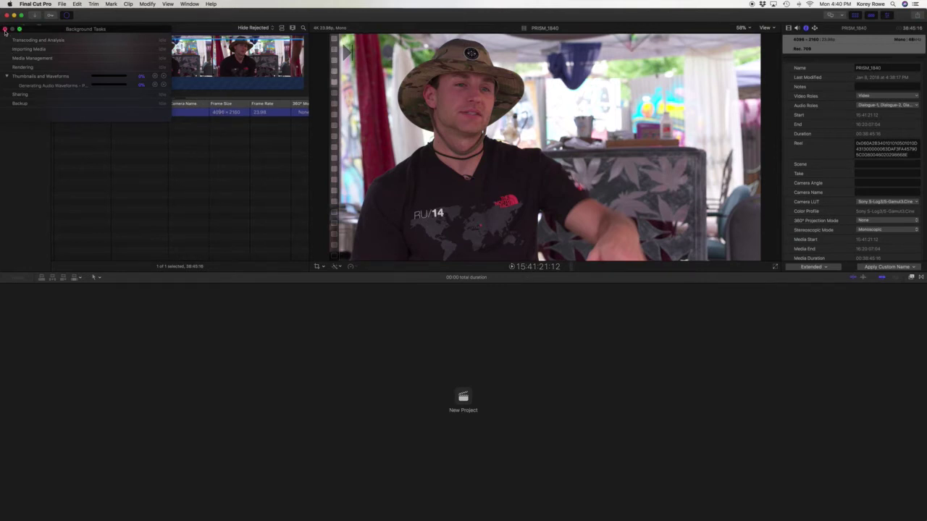
Step: Close Background Tasks and remove the Smart Collections folder from the library sidebar
{"action": "left_click", "coordinate": [5, 30]}
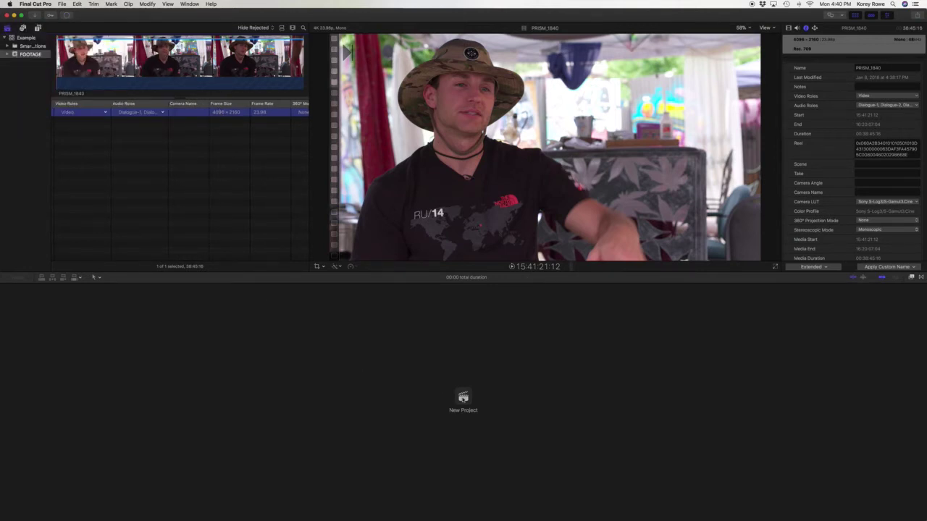
{"action": "scroll", "coordinate": [75, 151], "scroll_direction": "left", "scroll_amount": 1}
{"action": "right_click", "coordinate": [16, 53]}
{"action": "left_click", "coordinate": [43, 156]}
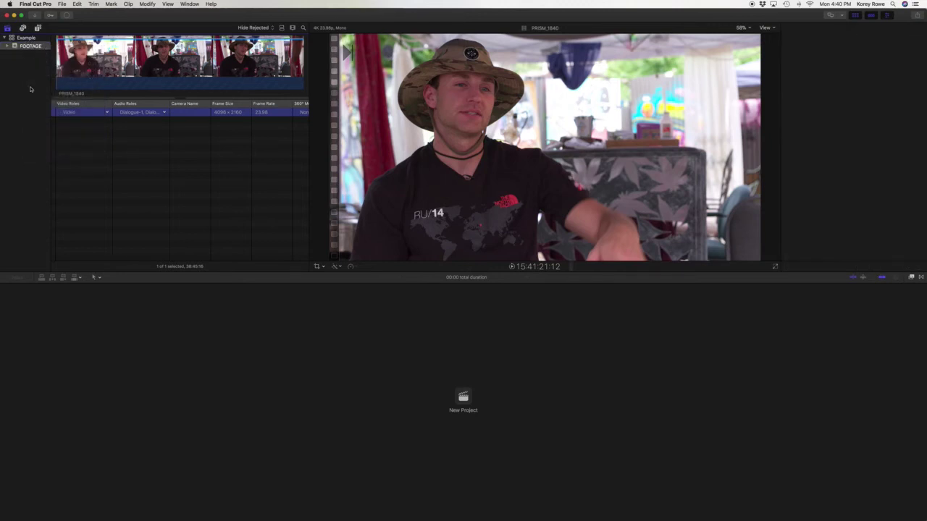
Step: Select the Example library in the sidebar and bring up its actions menu
{"action": "right_click", "coordinate": [15, 41]}
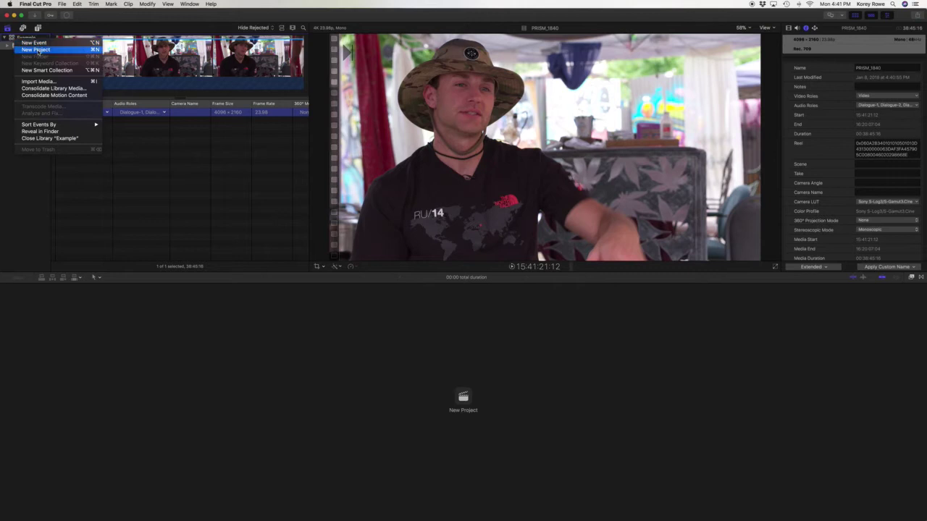
{"action": "left_click", "coordinate": [8, 66]}
{"action": "left_click", "coordinate": [23, 39]}
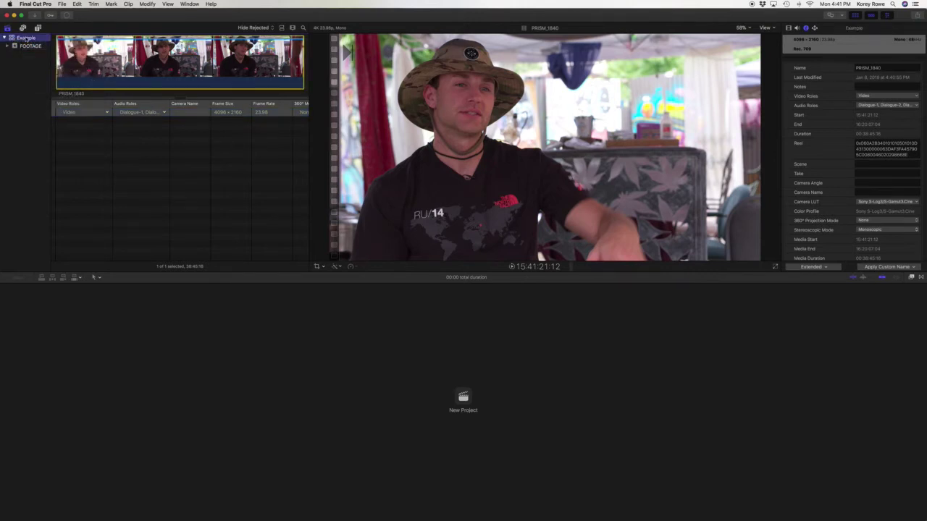
{"action": "right_click", "coordinate": [26, 39]}
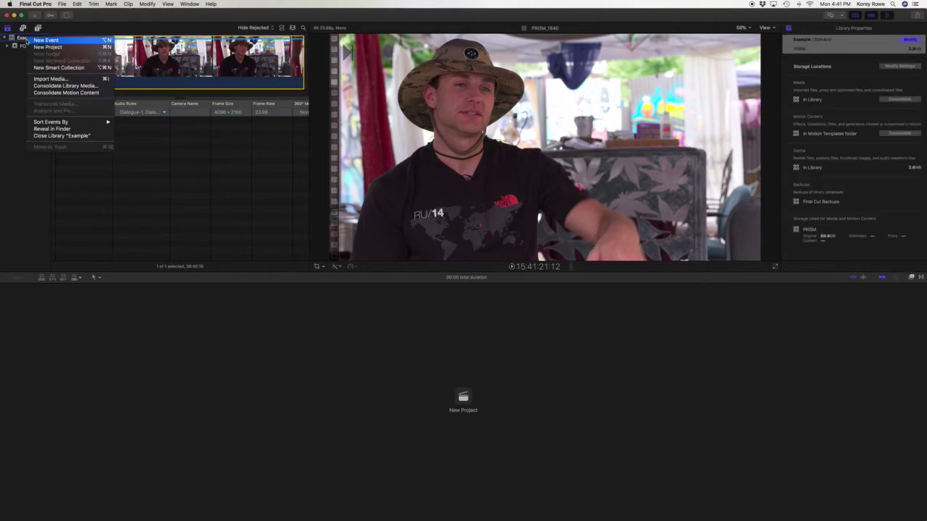
{"action": "left_click", "coordinate": [15, 45]}
{"action": "right_click", "coordinate": [14, 45]}
{"action": "left_click", "coordinate": [13, 45]}
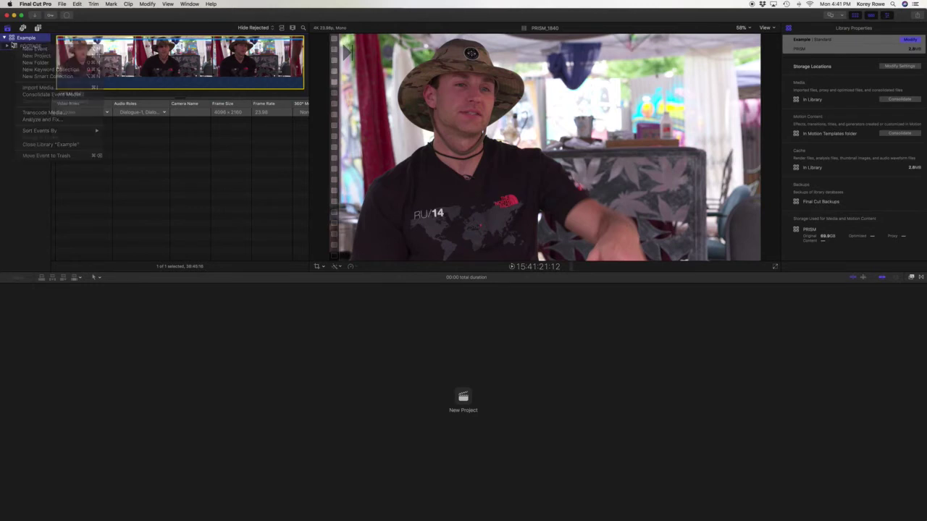
{"action": "right_click", "coordinate": [12, 38]}
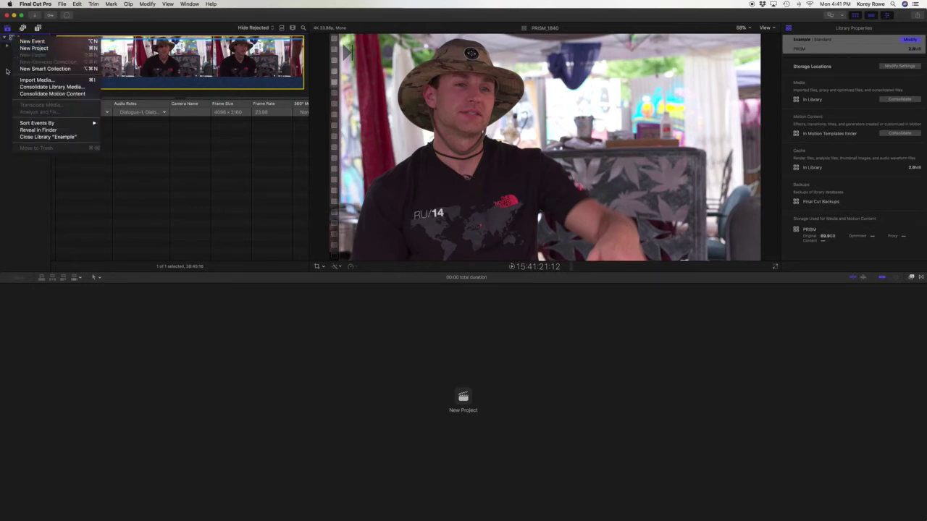
Step: Create a new event named PROJECTS and select it beside FOOTAGE
{"action": "left_click", "coordinate": [29, 41]}
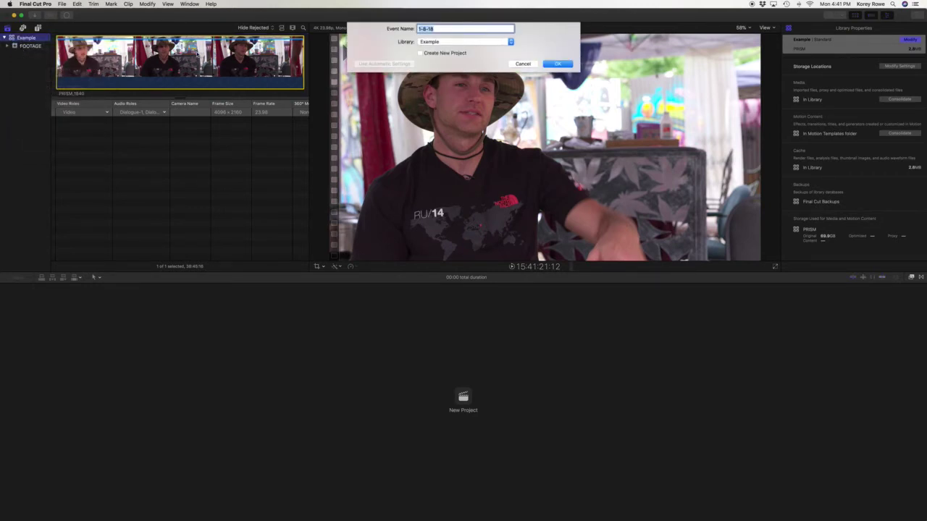
{"action": "type", "text": "PROJECTS"}
{"action": "key", "text": "Return"}
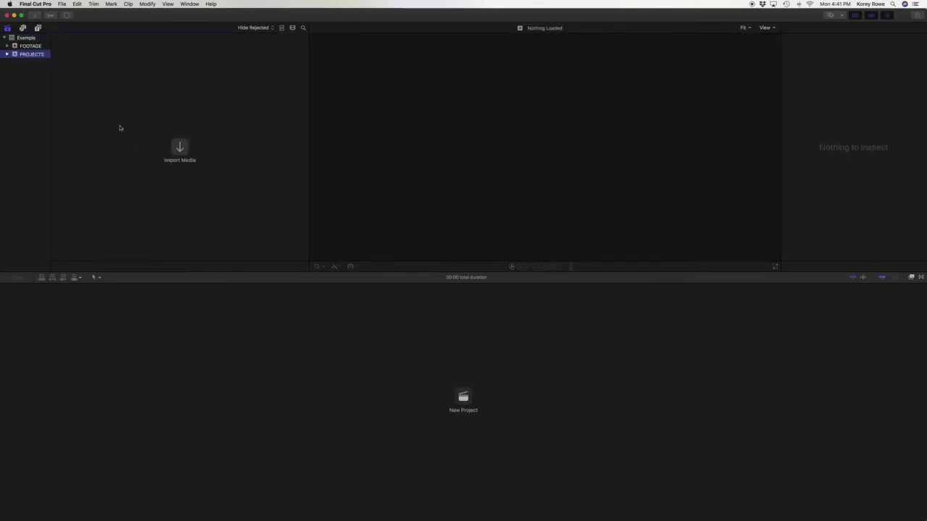
{"action": "left_click", "coordinate": [34, 46]}
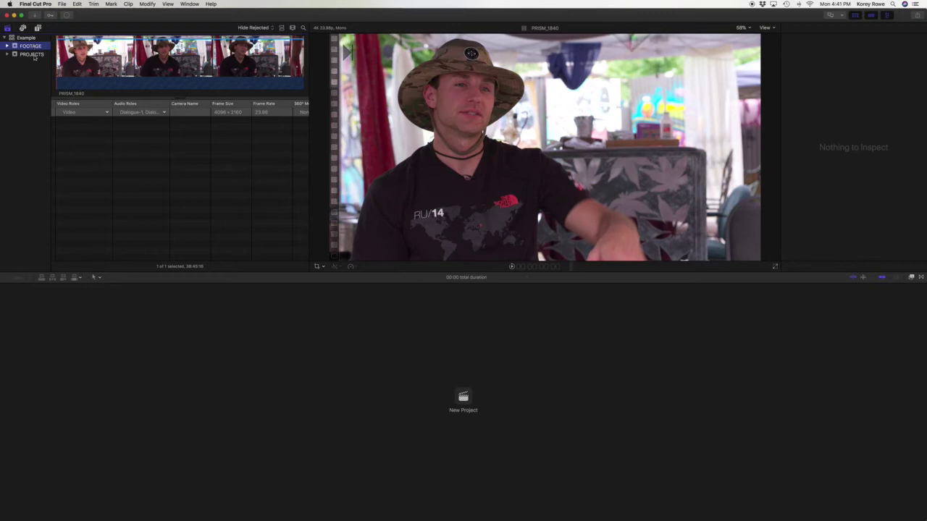
{"action": "left_click", "coordinate": [33, 55]}
Step: Create project 'Seth Interview v1 01.08.2018' in PROJECTS using automatic settings
{"action": "right_click", "coordinate": [33, 55]}
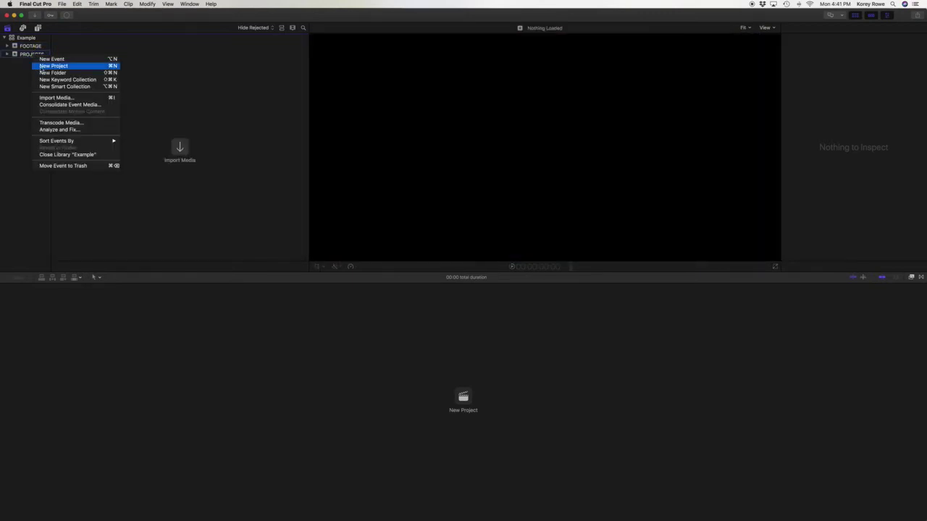
{"action": "left_click", "coordinate": [41, 66]}
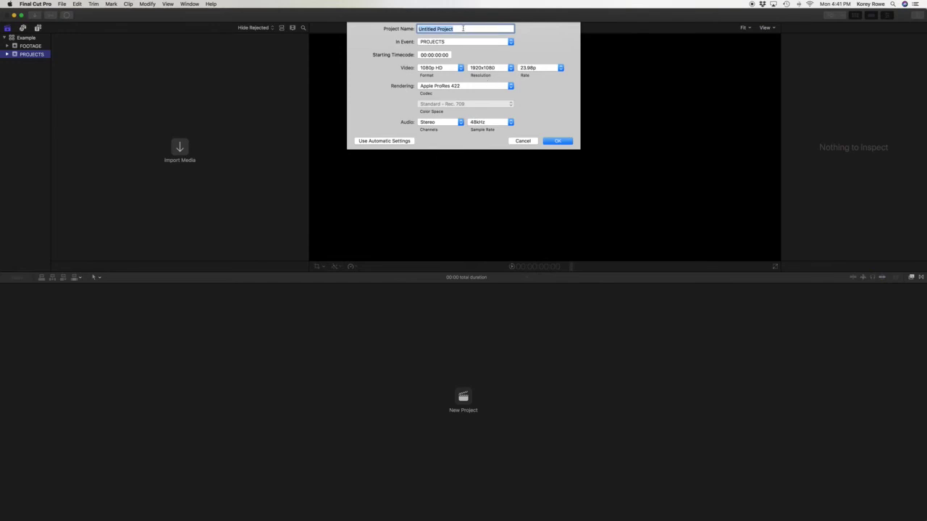
{"action": "type", "text": "Seth Interview v1"}
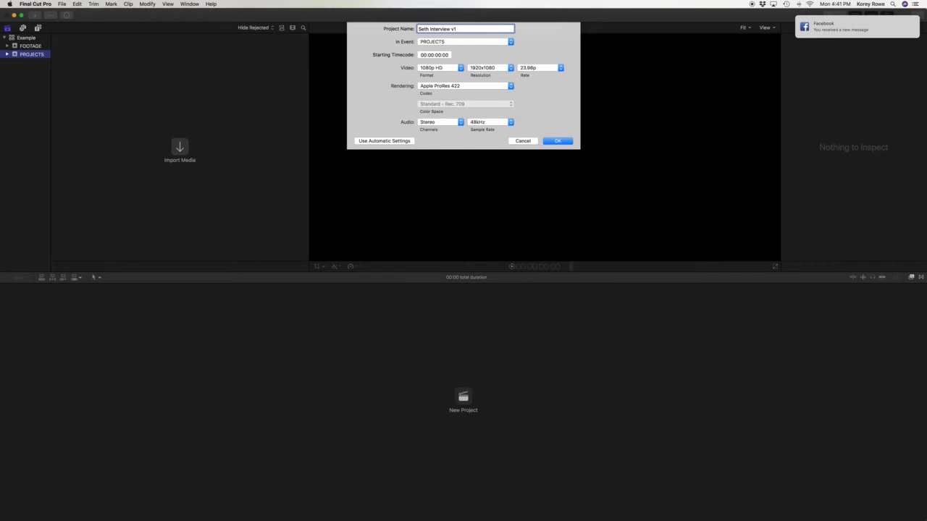
{"action": "type", "text": " 01.08"}
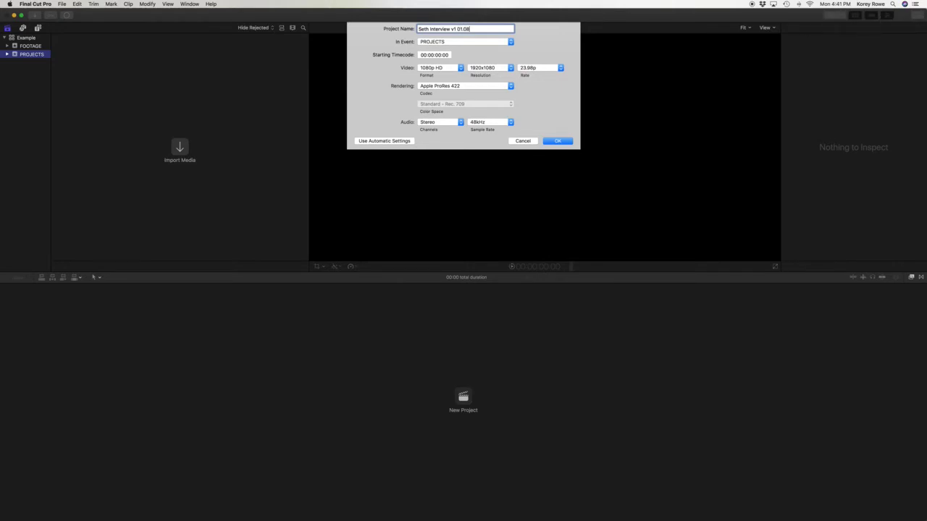
{"action": "type", "text": ".2018"}
{"action": "left_click", "coordinate": [389, 142]}
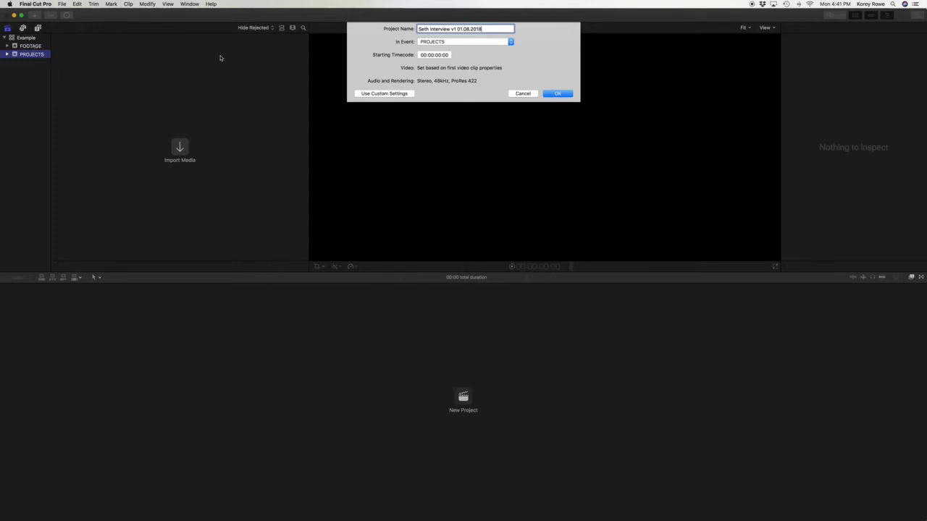
{"action": "left_click", "coordinate": [557, 94]}
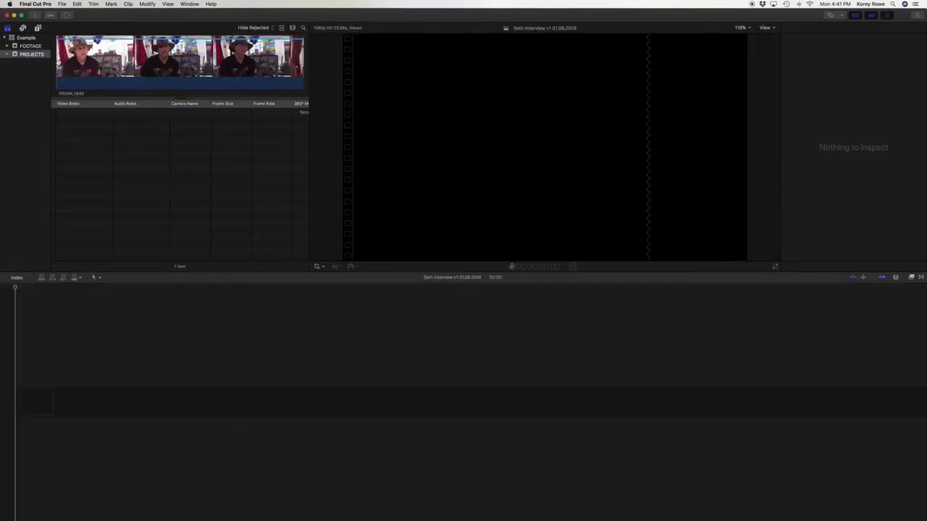
Step: Mark a range on PRISM_1840 in FOOTAGE, append it to the timeline, then undo the edit
{"action": "left_click", "coordinate": [38, 47]}
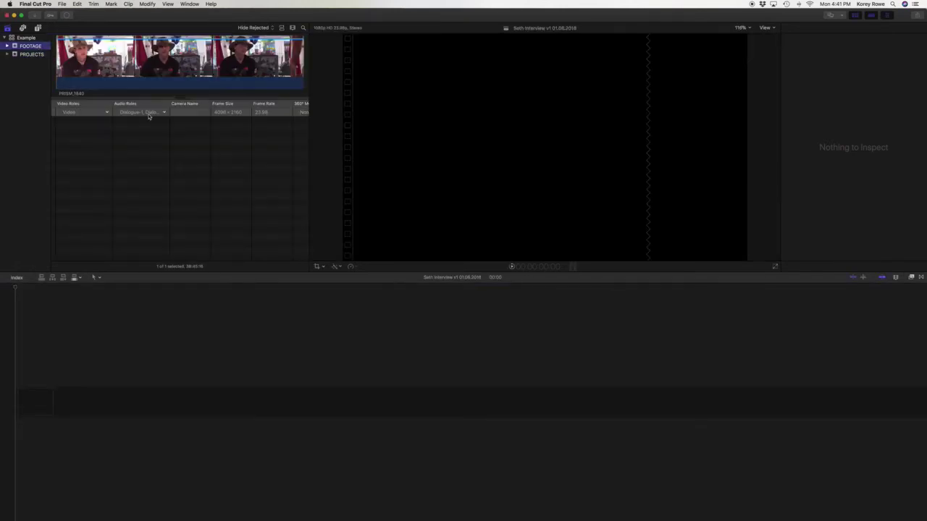
{"action": "scroll", "coordinate": [210, 116], "scroll_direction": "right", "scroll_amount": 3}
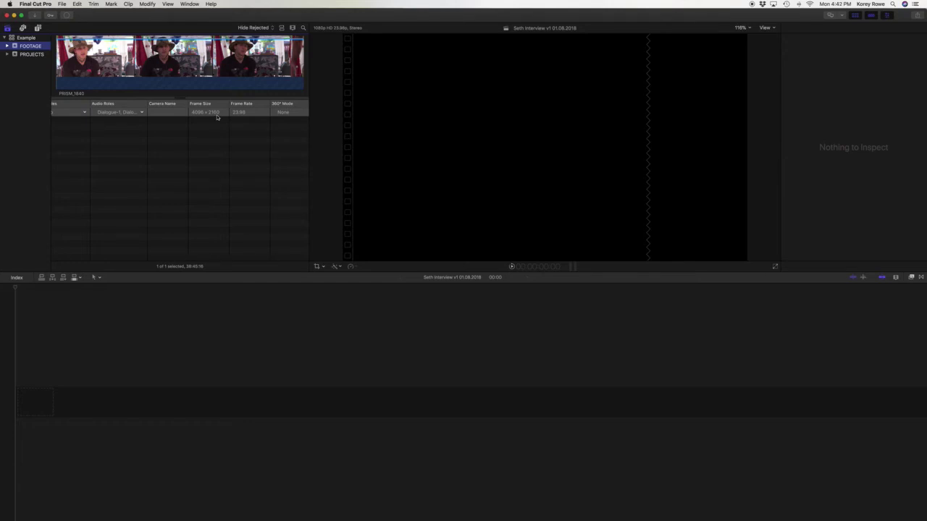
{"action": "scroll", "coordinate": [213, 117], "scroll_direction": "left", "scroll_amount": 5}
{"action": "scroll", "coordinate": [210, 118], "scroll_direction": "left", "scroll_amount": 3}
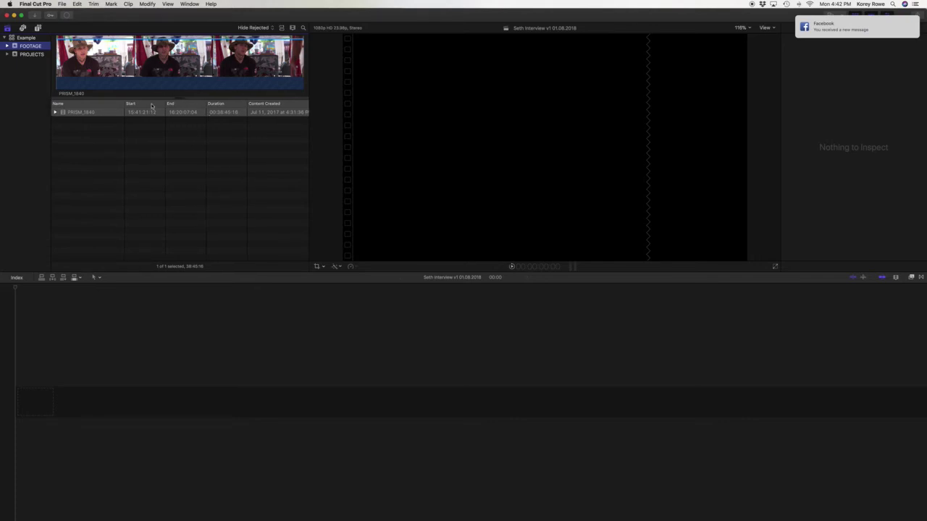
{"action": "left_click_drag", "start_coordinate": [119, 80], "coordinate": [136, 73]}
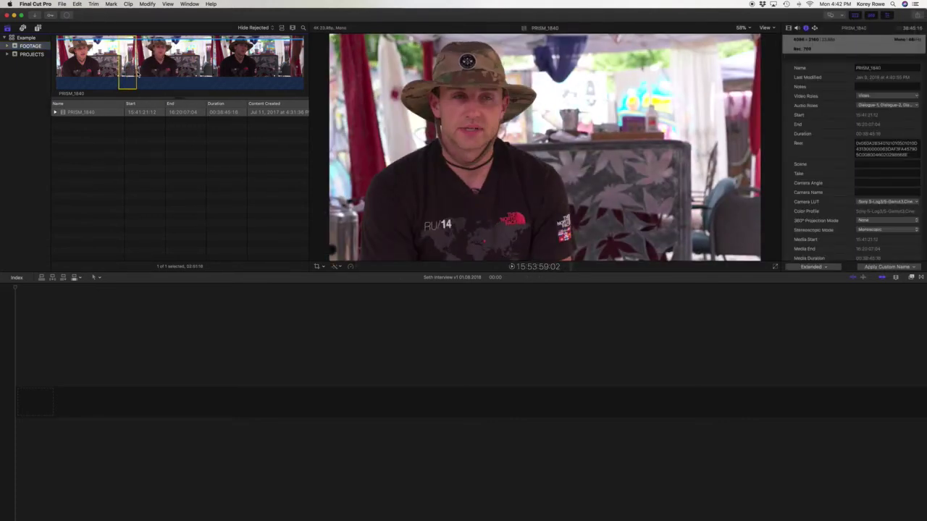
{"action": "key", "text": "e"}
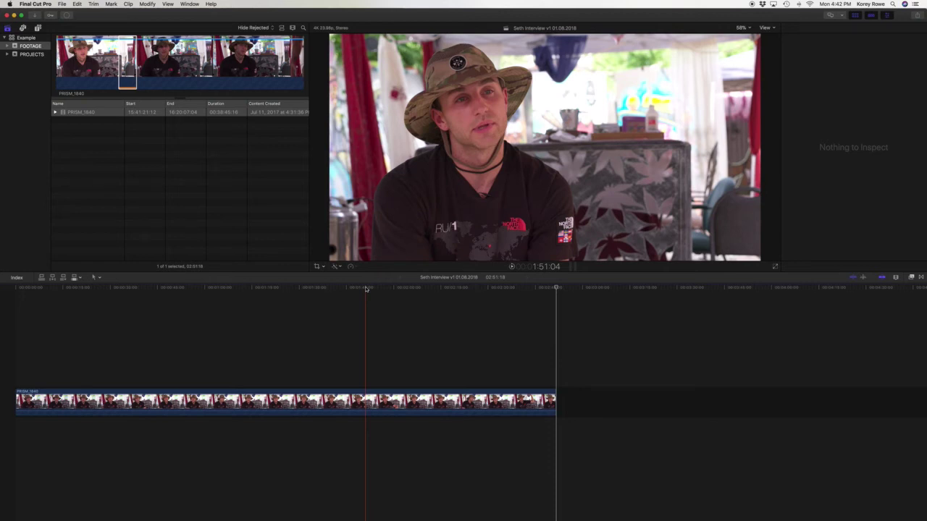
{"action": "key", "text": "super+z"}
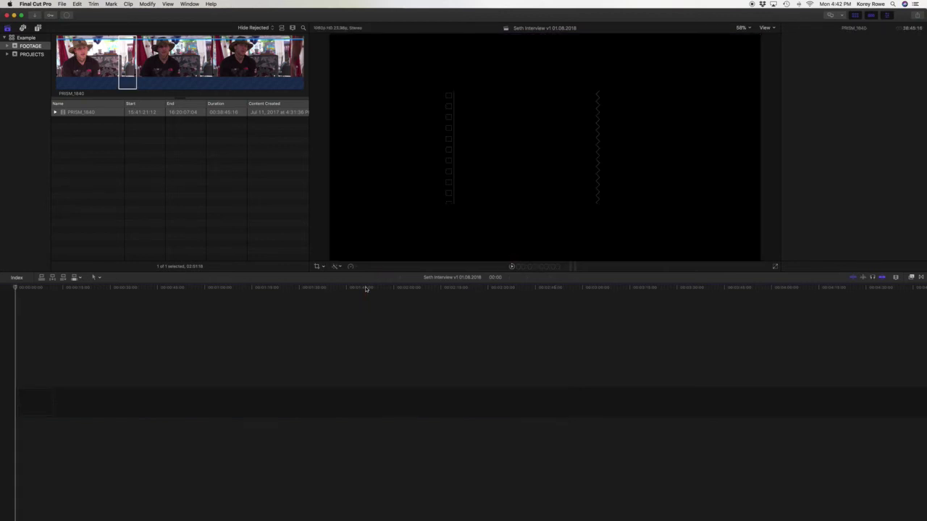
Step: Turn on Loudness for PRISM_1840's Dialogue-2 channel in the Audio inspector
{"action": "left_click", "coordinate": [107, 97]}
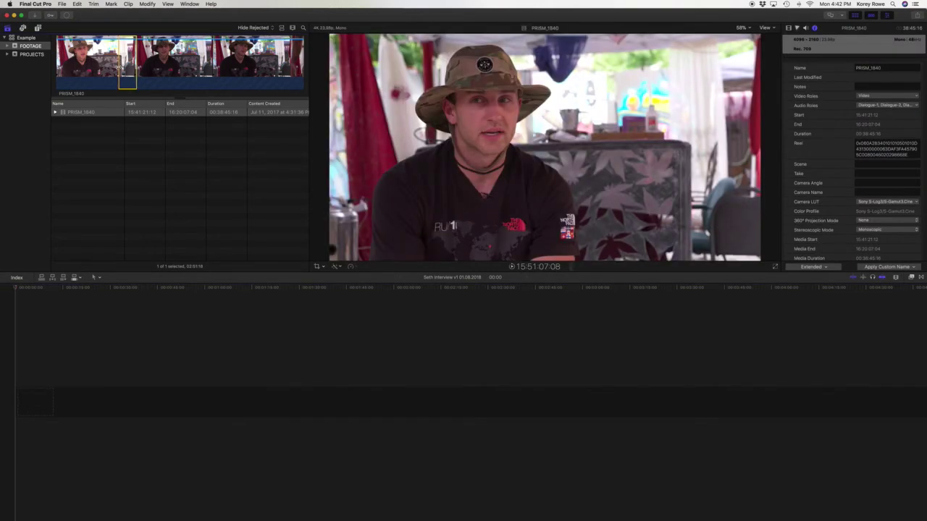
{"action": "left_click", "coordinate": [105, 70]}
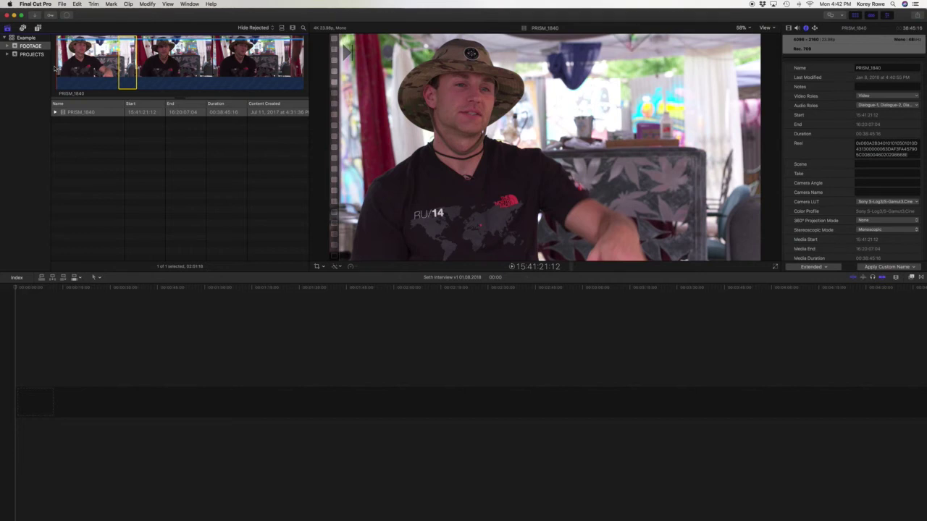
{"action": "left_click", "coordinate": [795, 27]}
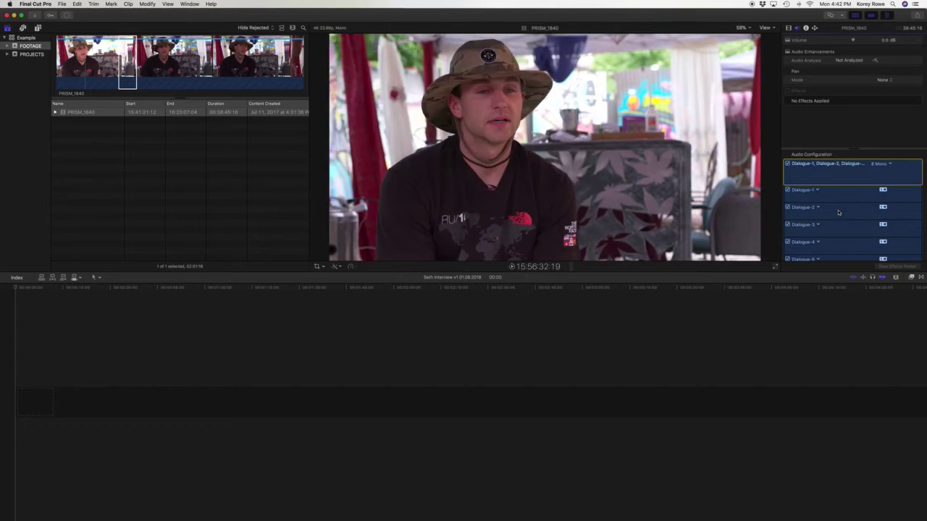
{"action": "left_click", "coordinate": [837, 216]}
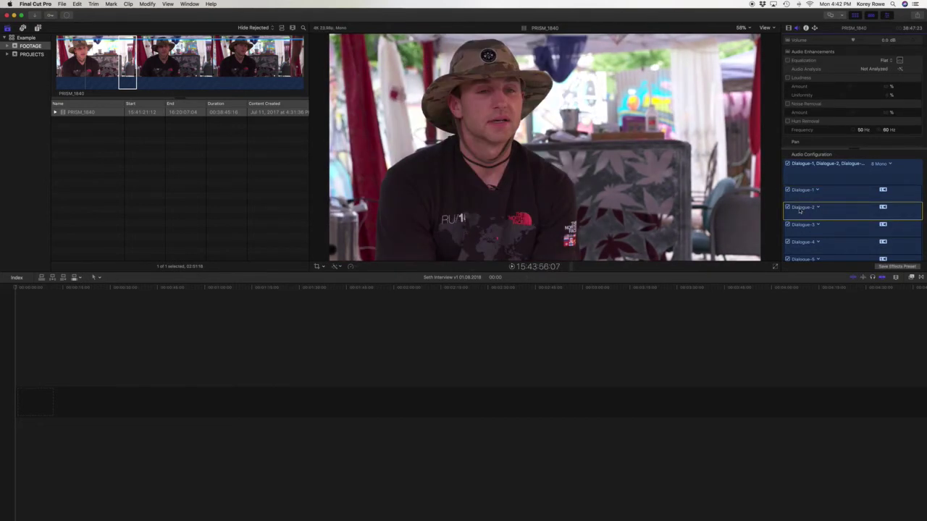
{"action": "left_click", "coordinate": [787, 77]}
Step: Switch off the Dialogue-1 channel in Audio Configuration and play the browser clip
{"action": "scroll", "coordinate": [816, 163], "scroll_direction": "down", "scroll_amount": 1}
{"action": "left_click", "coordinate": [787, 183]}
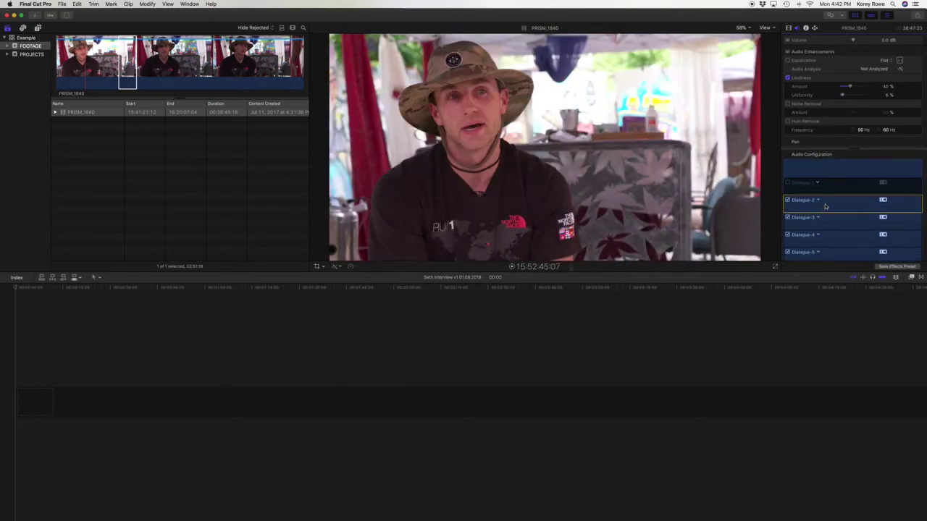
{"action": "left_click", "coordinate": [709, 325]}
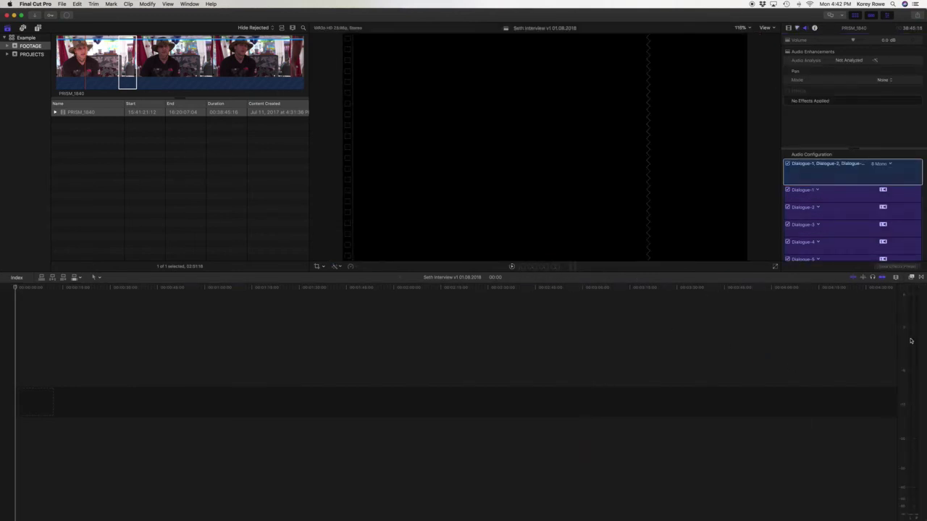
{"action": "left_click", "coordinate": [186, 70]}
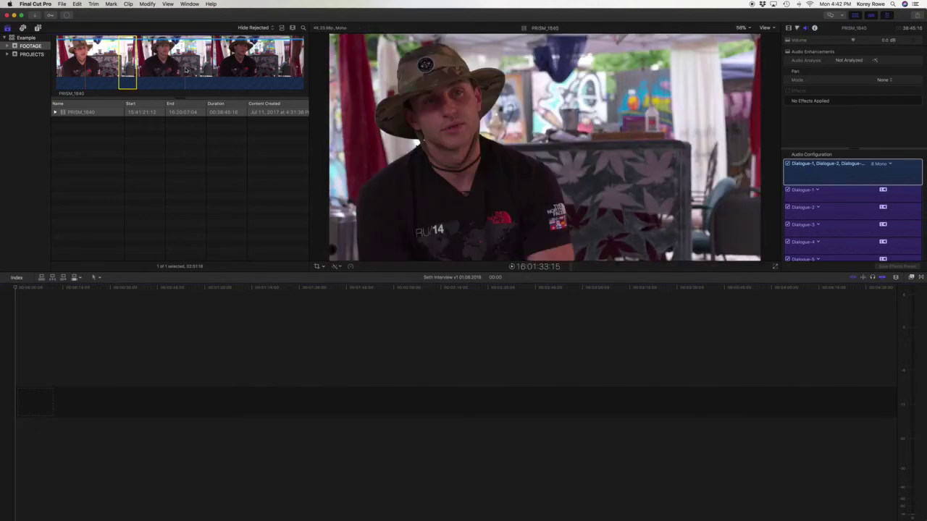
{"action": "left_click", "coordinate": [787, 190]}
{"action": "left_click", "coordinate": [863, 280]}
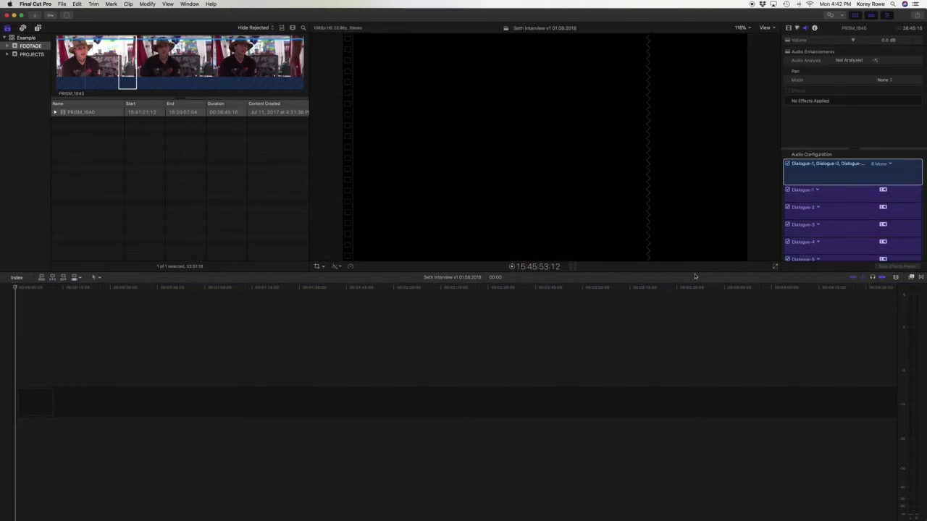
{"action": "left_click", "coordinate": [78, 64]}
{"action": "key", "text": "space"}
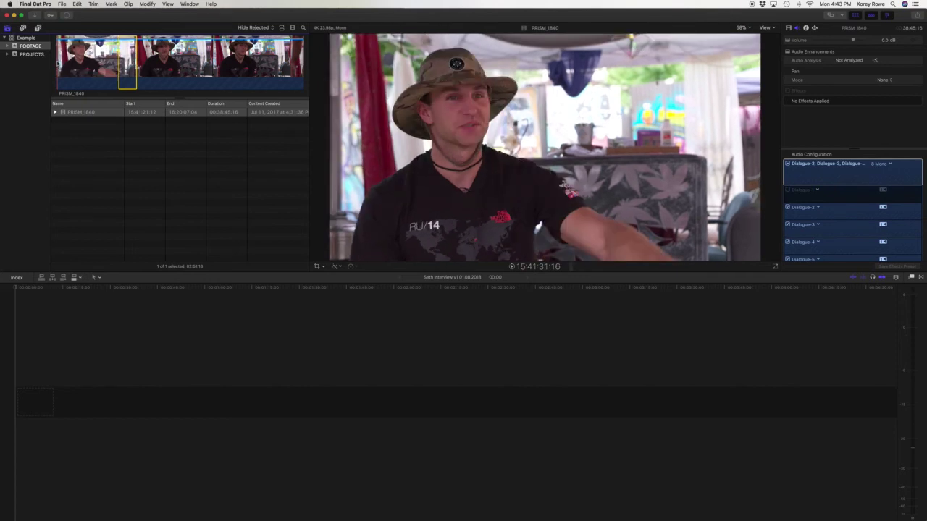
Step: Set an In point on PRISM_1840 and append the 11:07 range to the Seth Interview timeline
{"action": "key", "text": "space"}
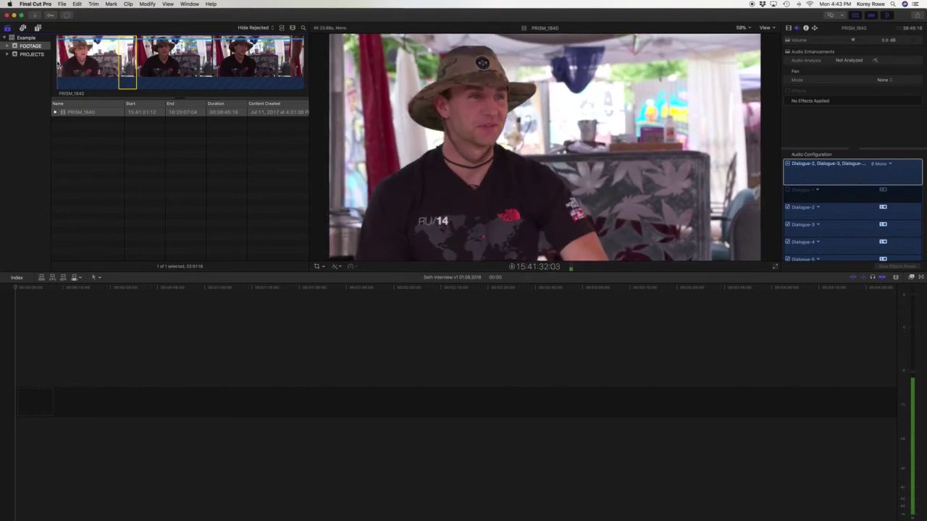
{"action": "key", "text": "i"}
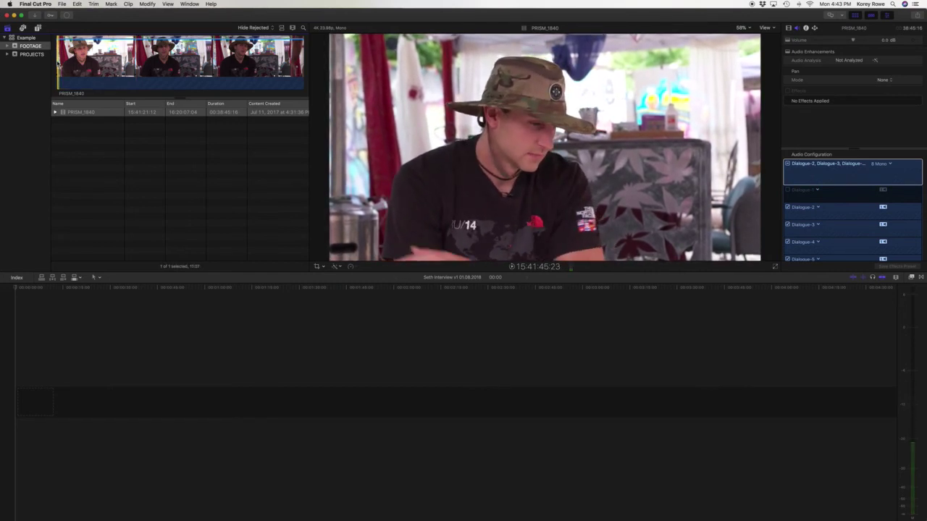
{"action": "key", "text": "e"}
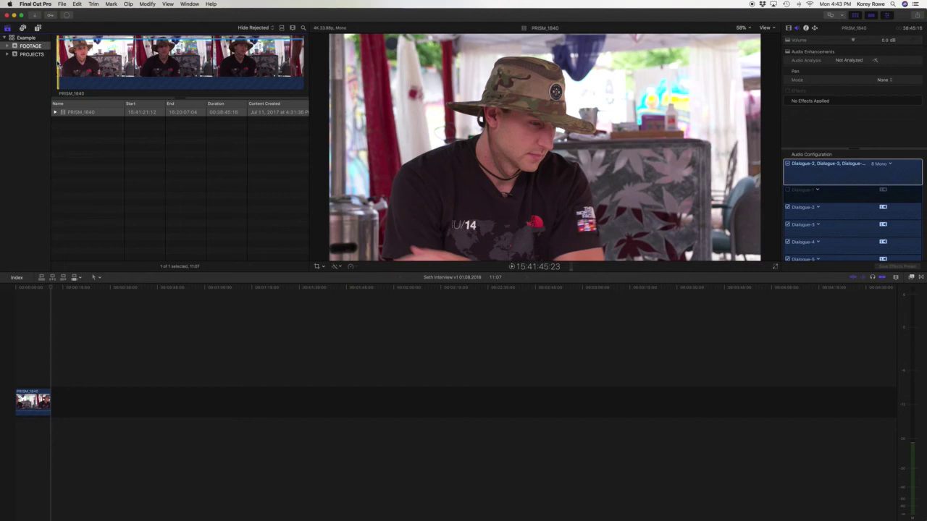
{"action": "left_click", "coordinate": [51, 289]}
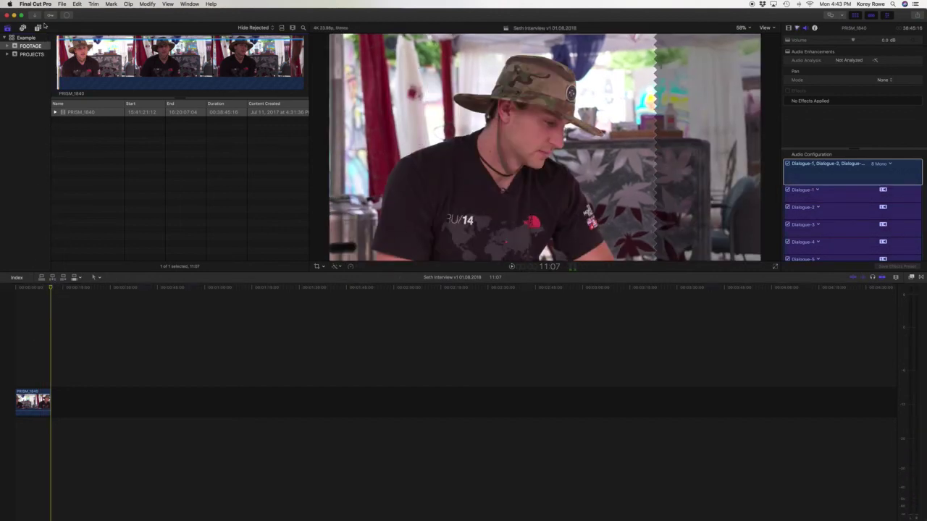
{"action": "left_click", "coordinate": [72, 55]}
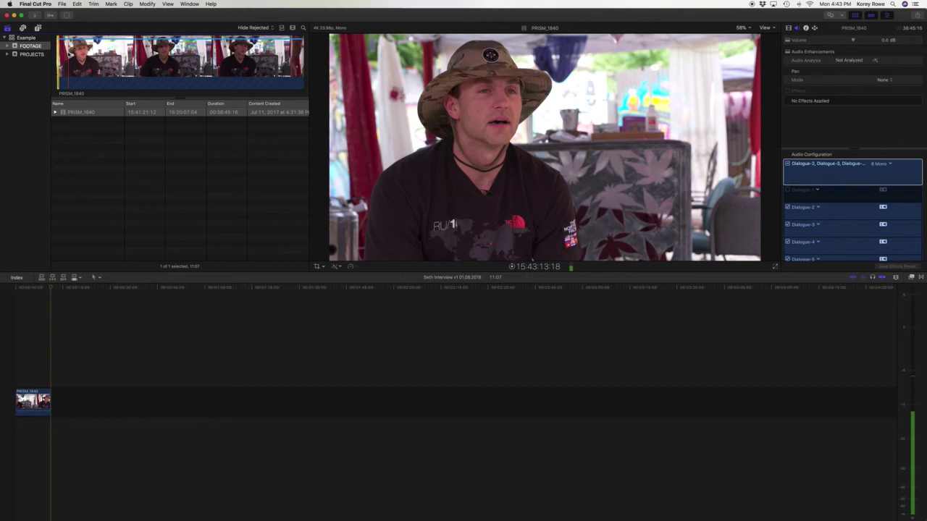
{"action": "key", "text": "space"}
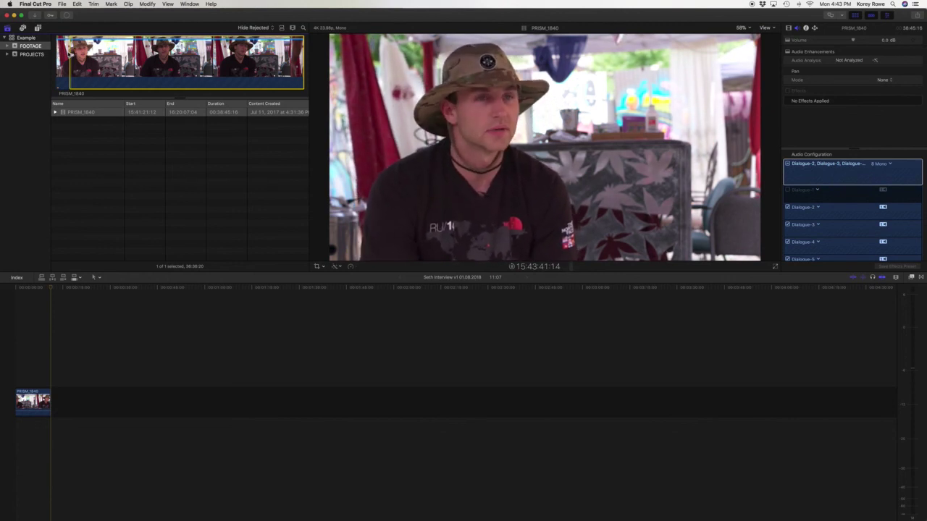
Step: Append a second PRISM_1840 range, then undo both edits until the timeline is empty
{"action": "key", "text": "o"}
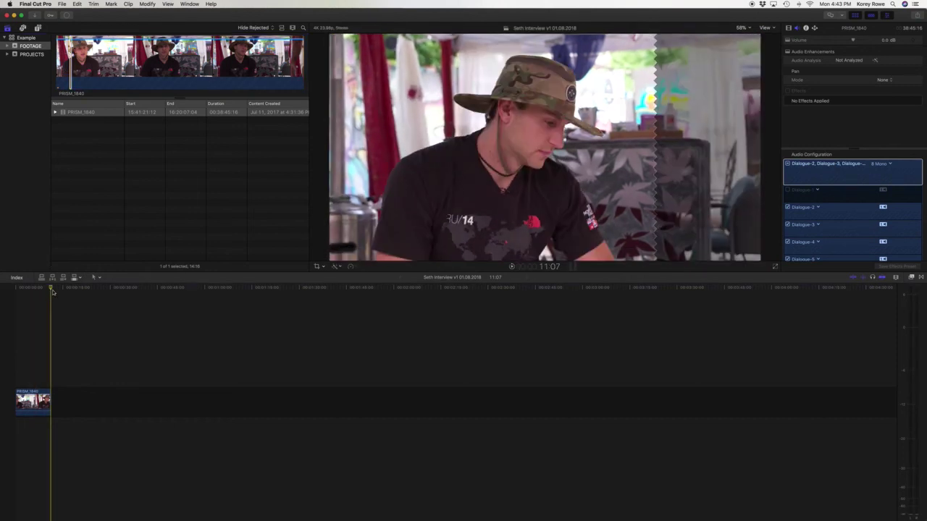
{"action": "left_click_drag", "start_coordinate": [52, 289], "coordinate": [15, 291]}
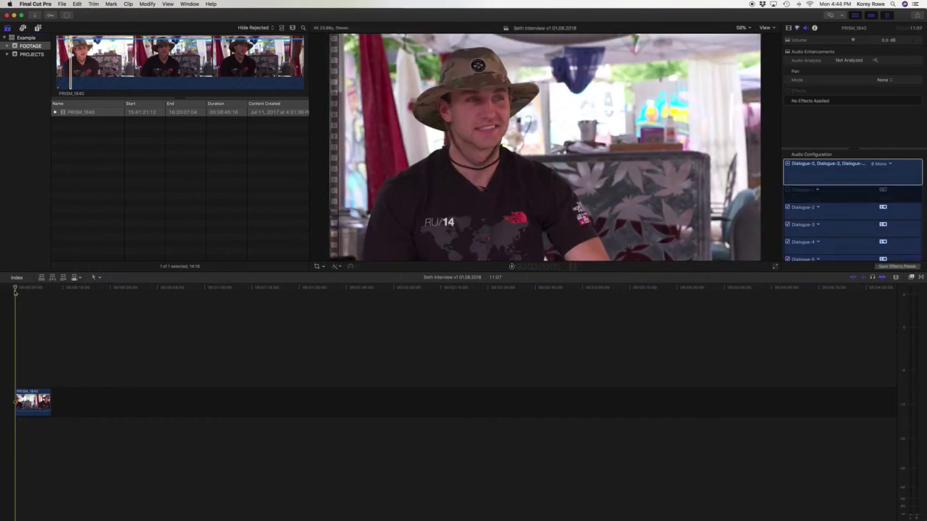
{"action": "key", "text": "e"}
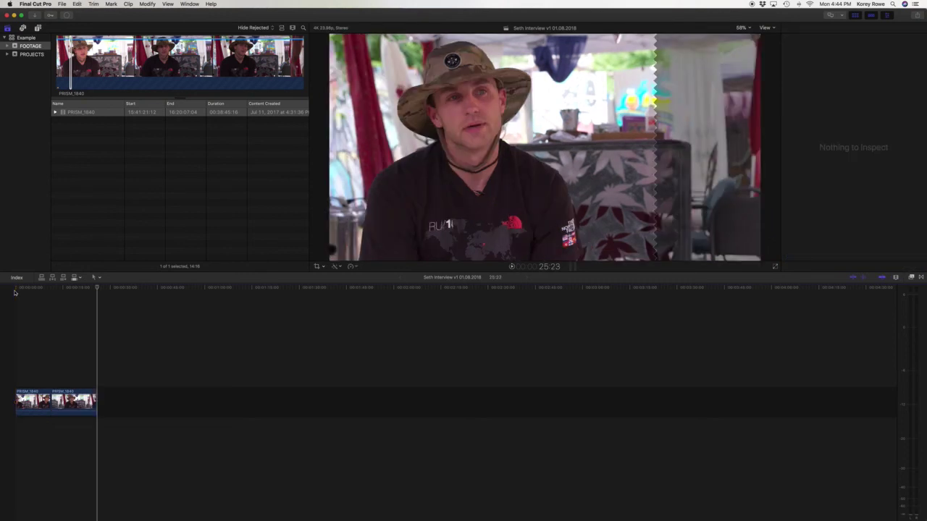
{"action": "key", "text": "cmd+z"}
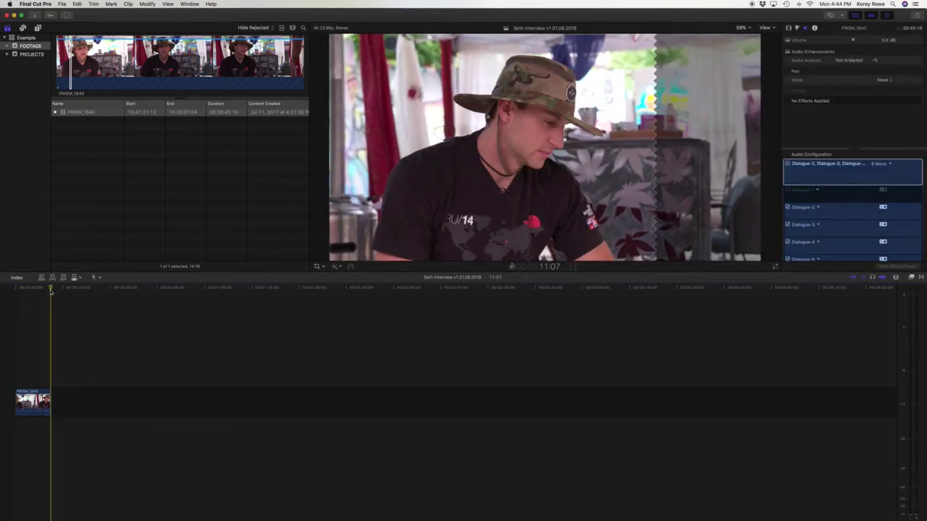
{"action": "left_click", "coordinate": [26, 288]}
{"action": "key", "text": "e"}
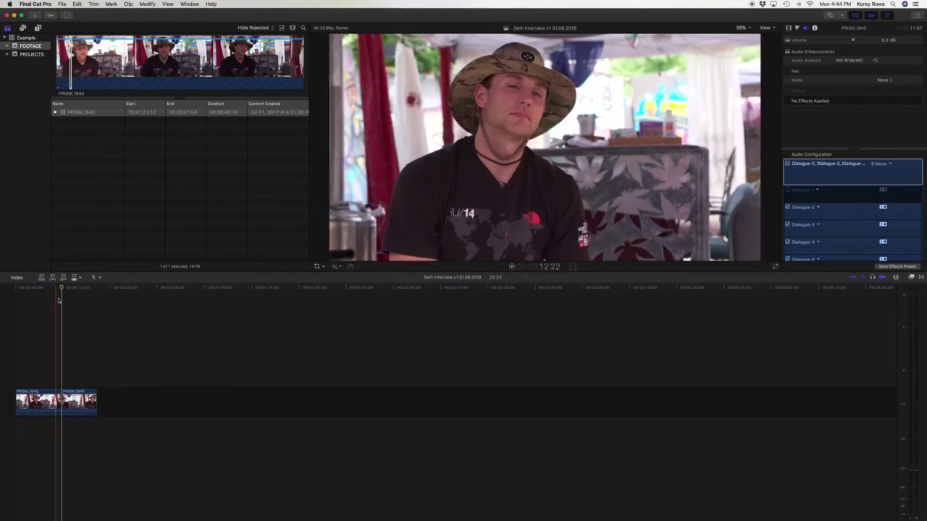
{"action": "key", "text": "super+z"}
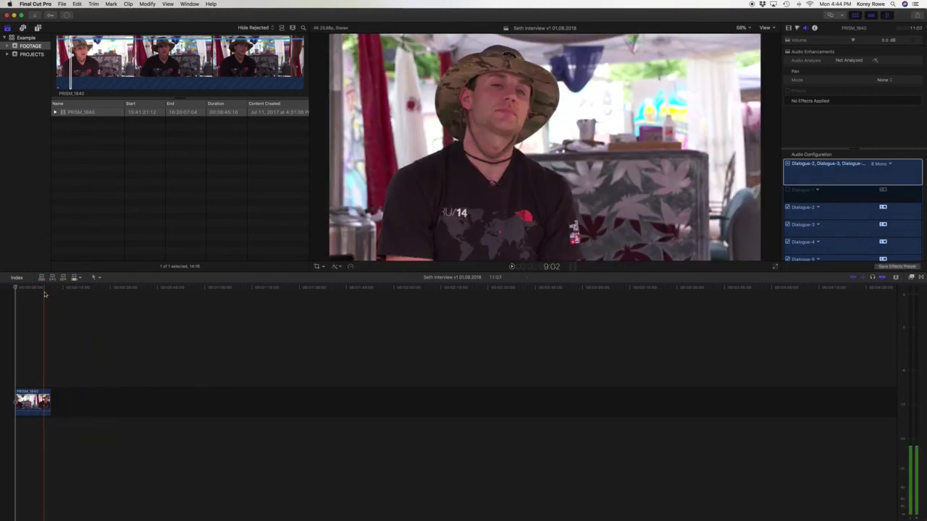
{"action": "key", "text": "super+z"}
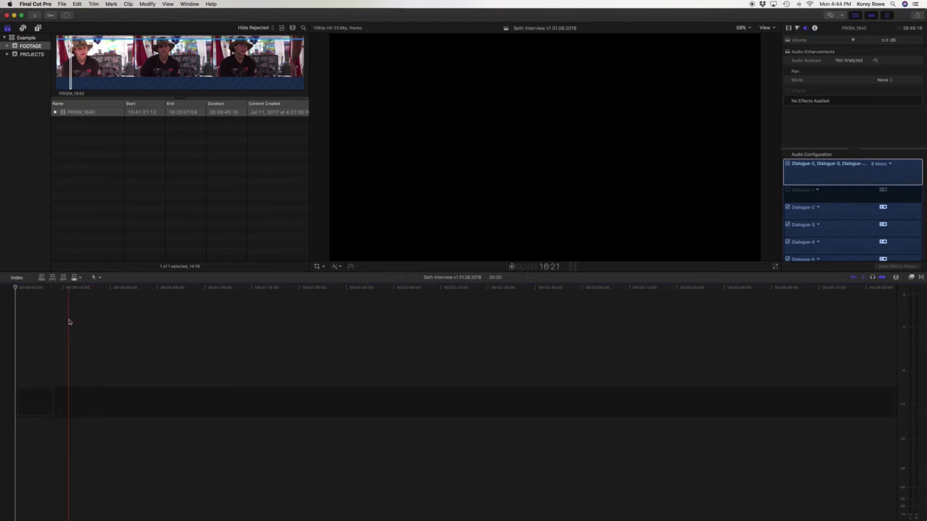
Step: Select the PROJECTS event and the Seth Interview v1 01.08.2018 project in the browser
{"action": "left_click", "coordinate": [75, 287]}
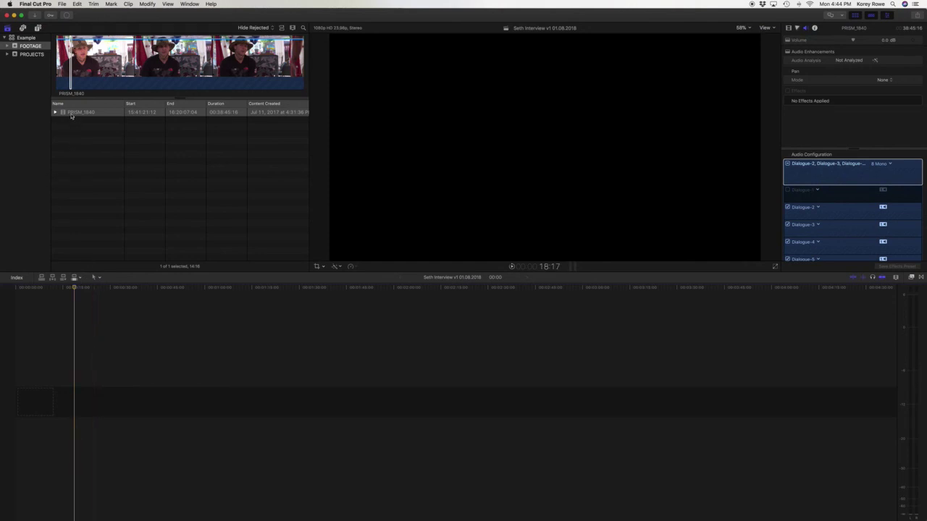
{"action": "left_click", "coordinate": [32, 54]}
{"action": "left_click", "coordinate": [92, 112]}
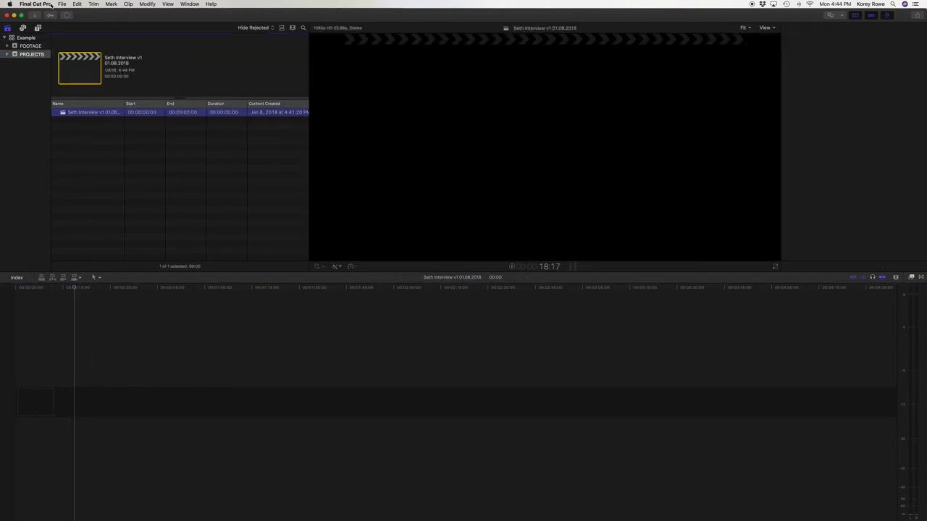
{"action": "left_click", "coordinate": [62, 4]}
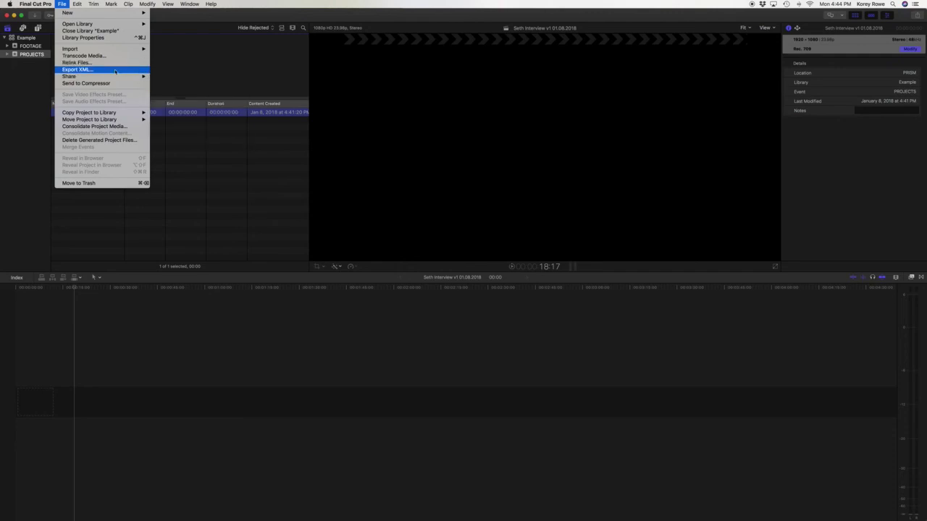
{"action": "left_click", "coordinate": [37, 128]}
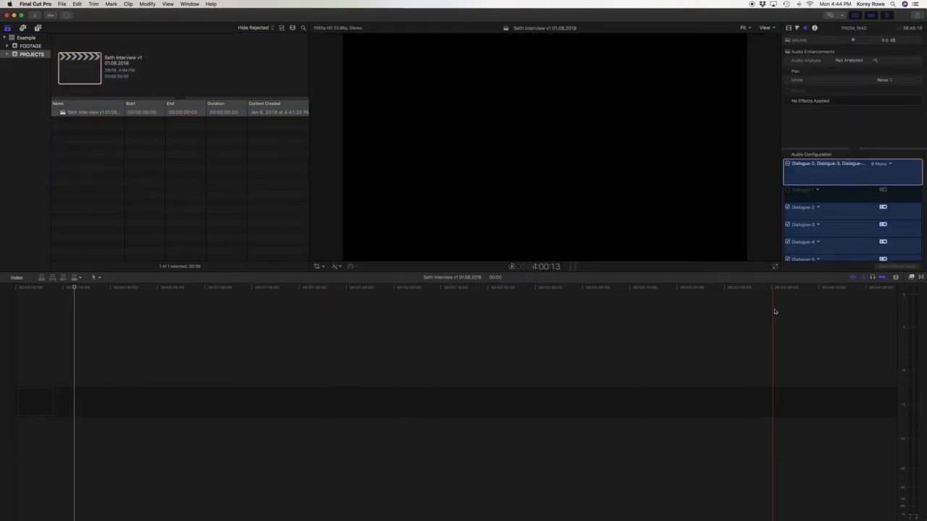